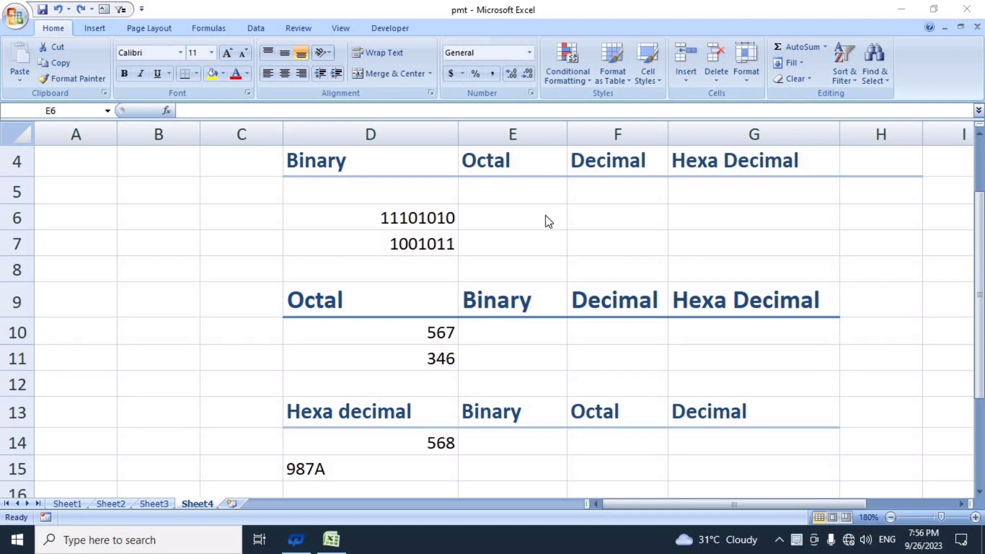
Enter =BIN2OCT(D6) in E6 to convert binary 11101010 to octal 352.
{"action": "left_click", "coordinate": [498, 208]}
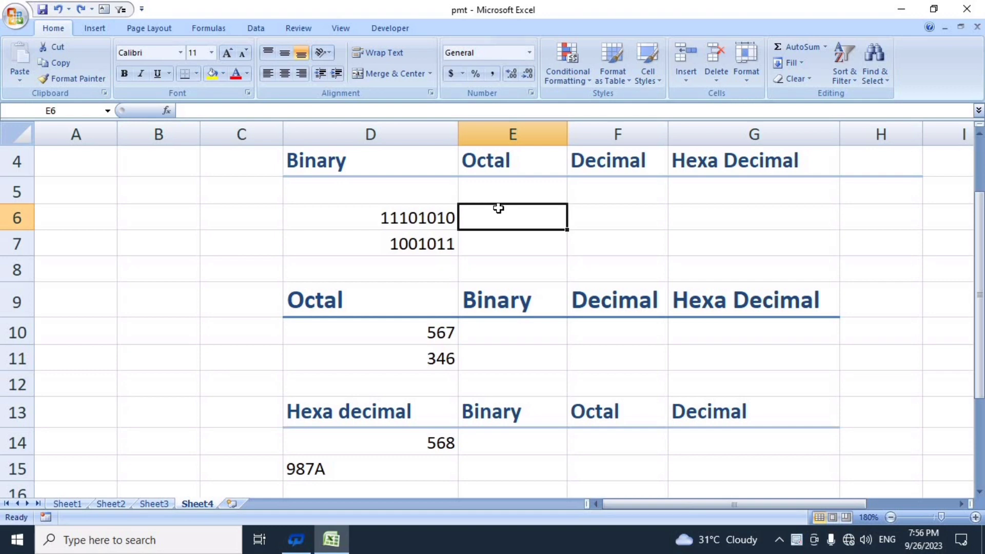
{"action": "type", "text": "="}
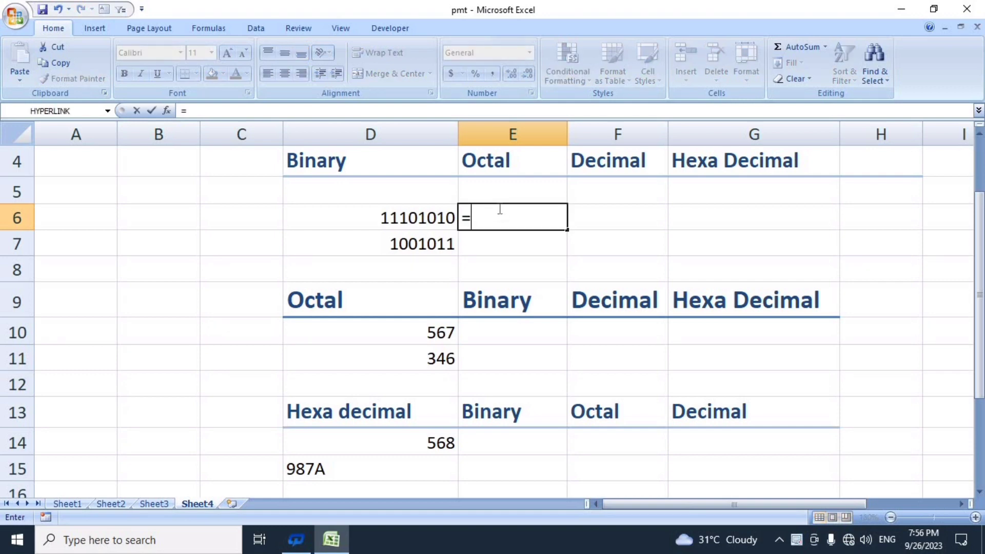
{"action": "type", "text": "bin"}
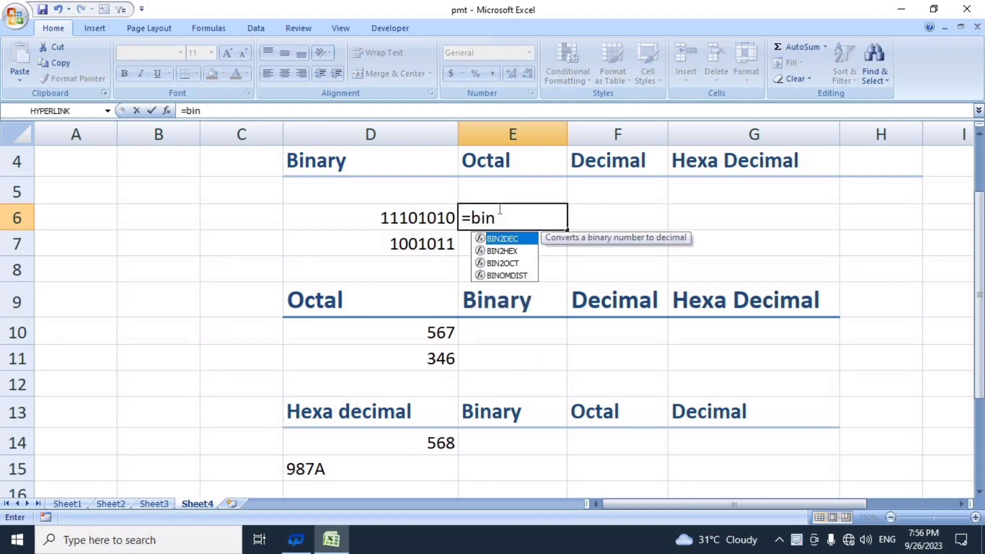
{"action": "key", "text": "Down"}
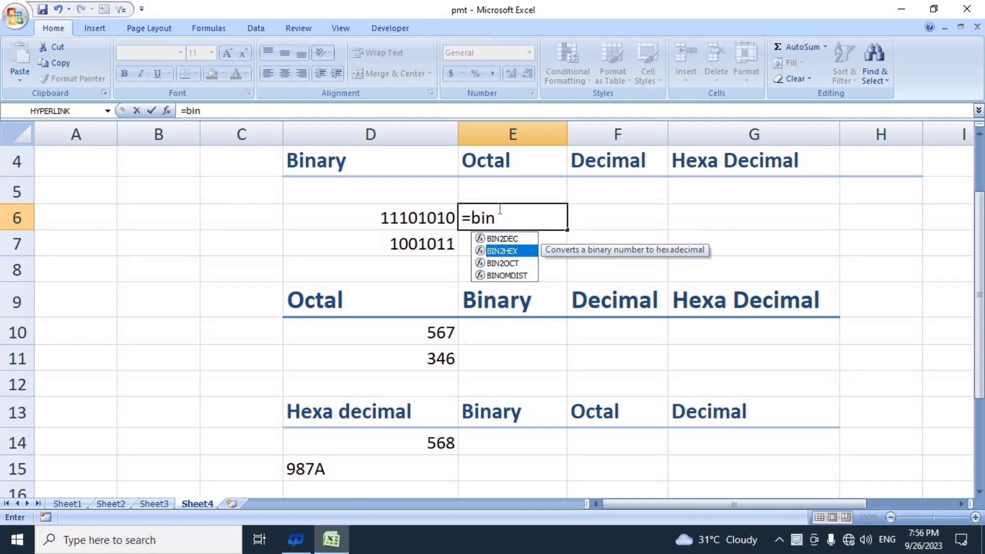
{"action": "key", "text": "Down"}
{"action": "key", "text": "Tab"}
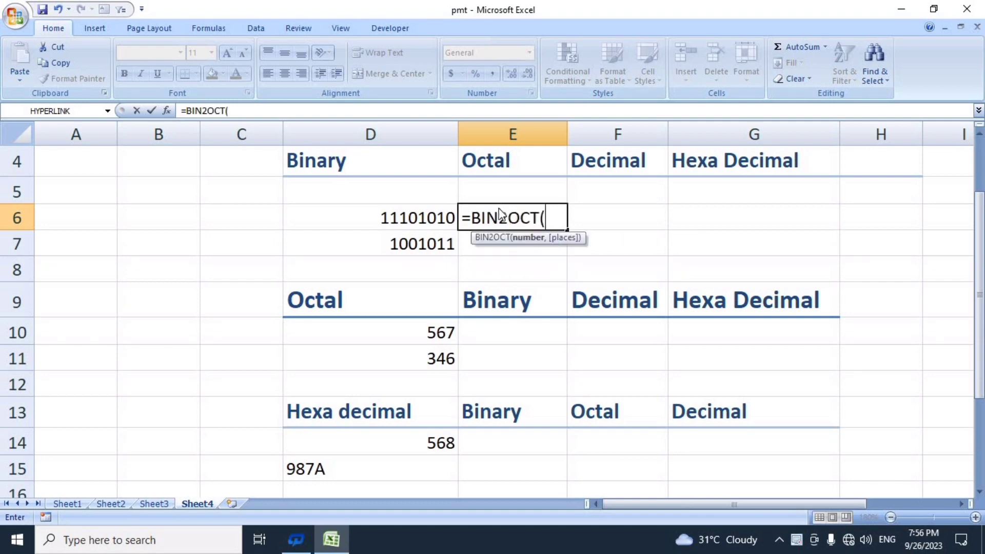
{"action": "left_click", "coordinate": [411, 215]}
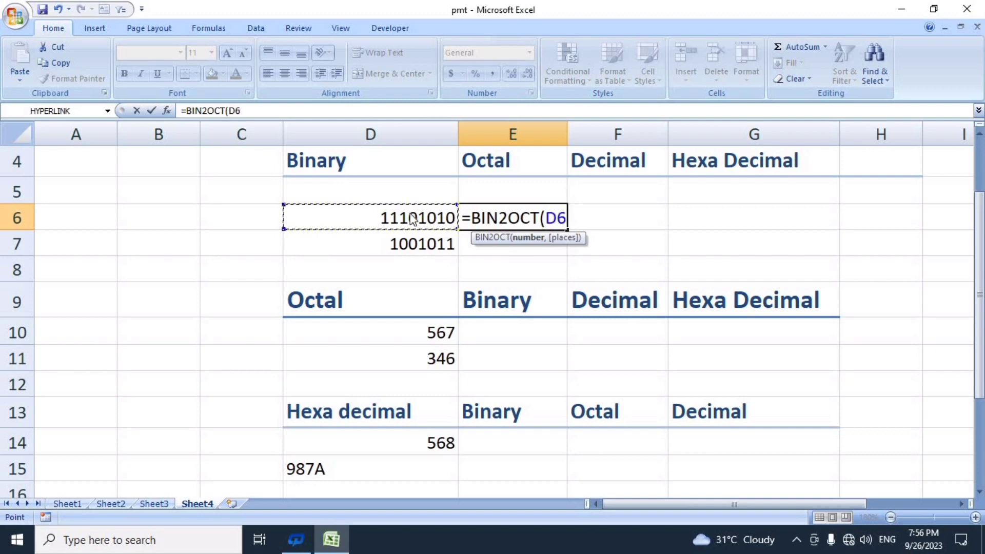
{"action": "type", "text": ")"}
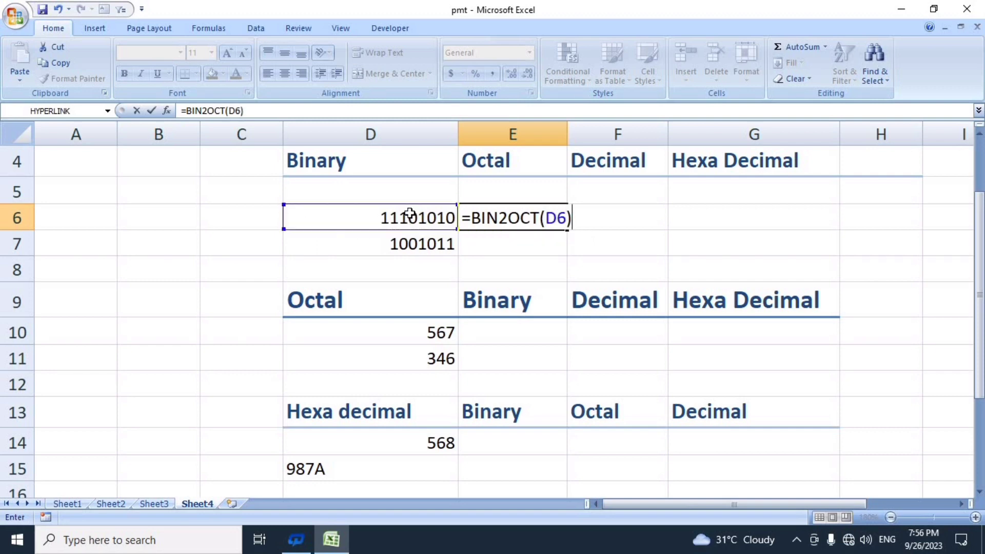
{"action": "key", "text": "Return"}
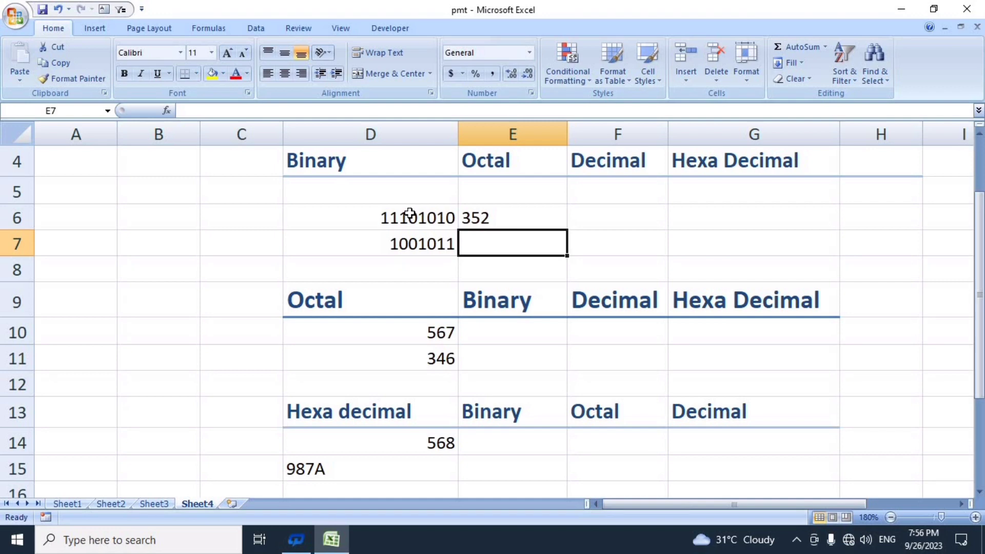
Enter =BIN2DEC(D6) in F6 so binary 11101010 shows decimal 234.
{"action": "left_click", "coordinate": [620, 212]}
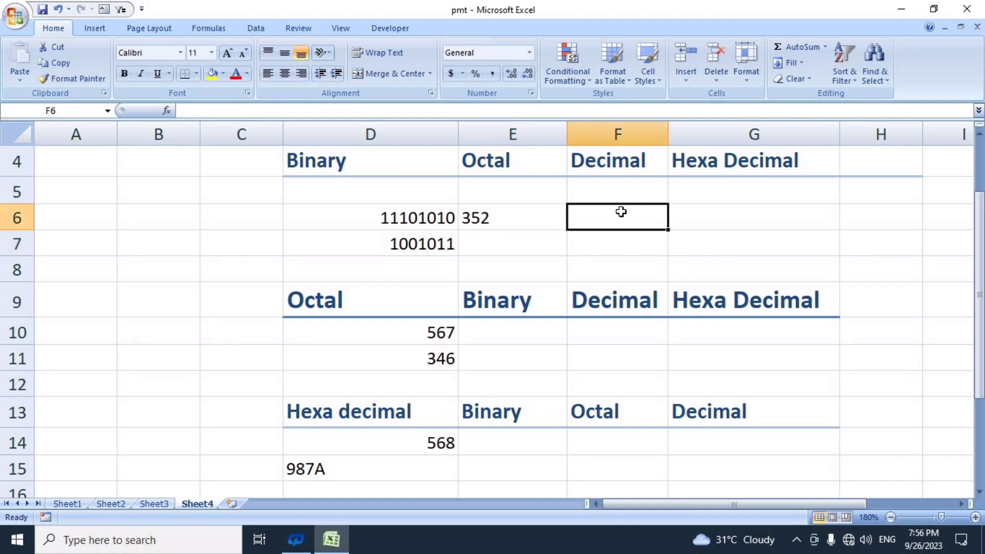
{"action": "type", "text": "=bi"}
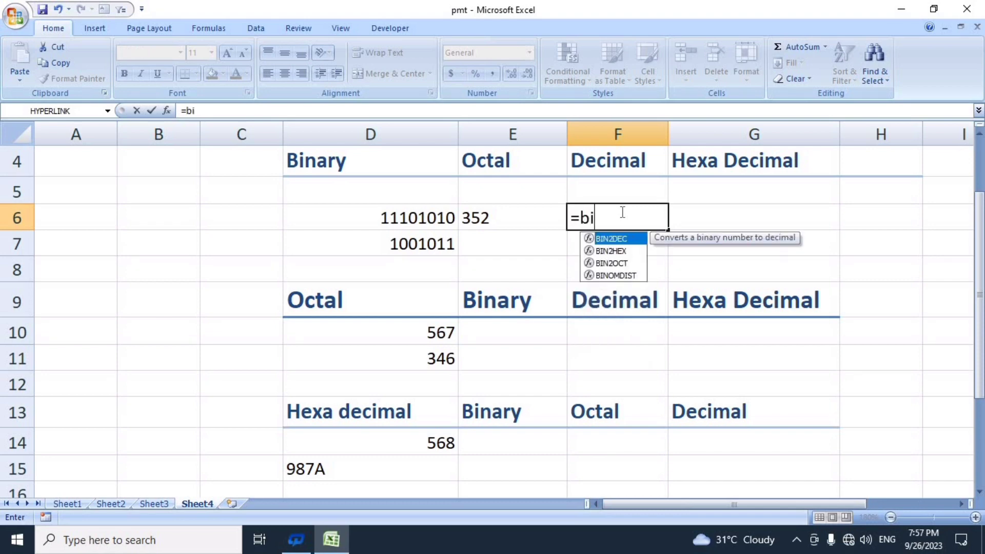
{"action": "type", "text": "n"}
{"action": "key", "text": "Tab"}
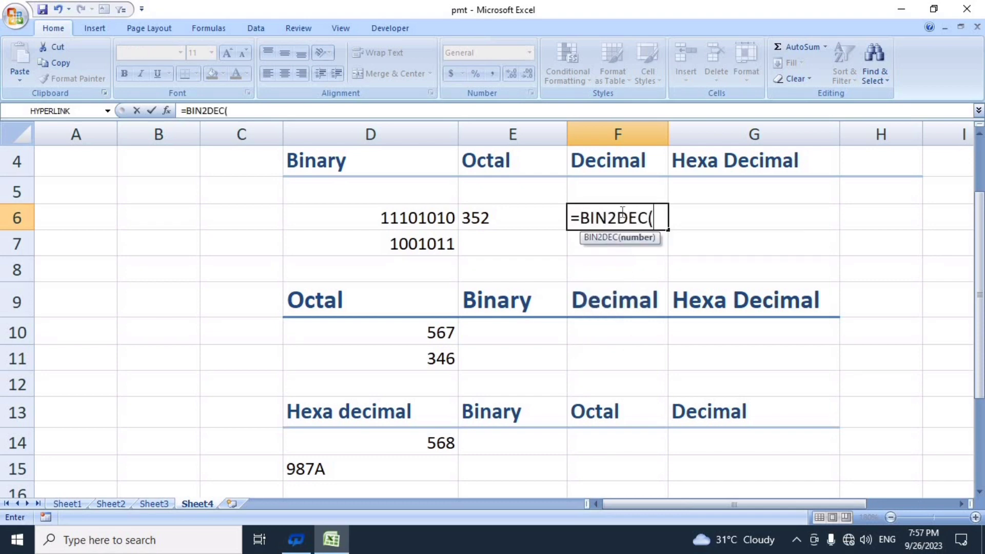
{"action": "left_click", "coordinate": [423, 220]}
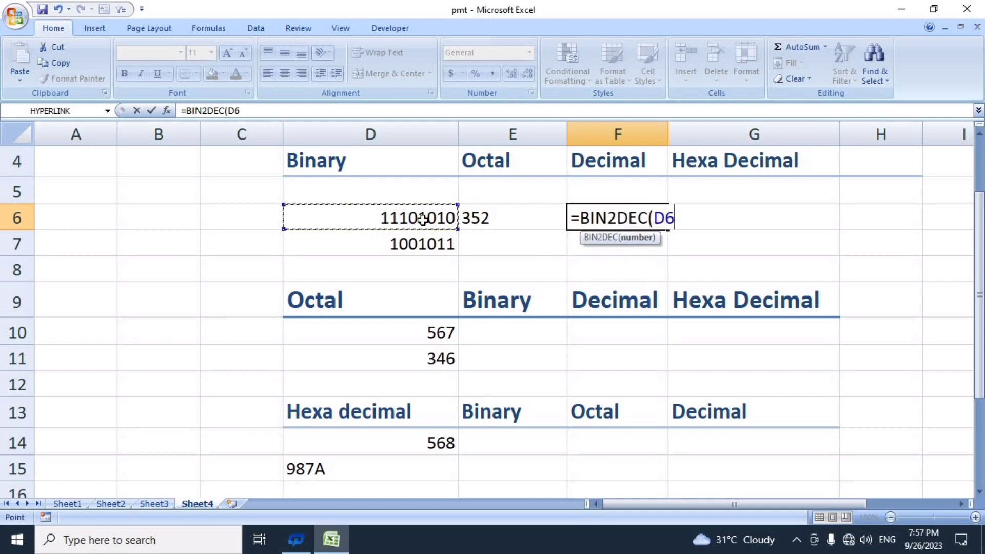
{"action": "type", "text": ")"}
{"action": "key", "text": "Return"}
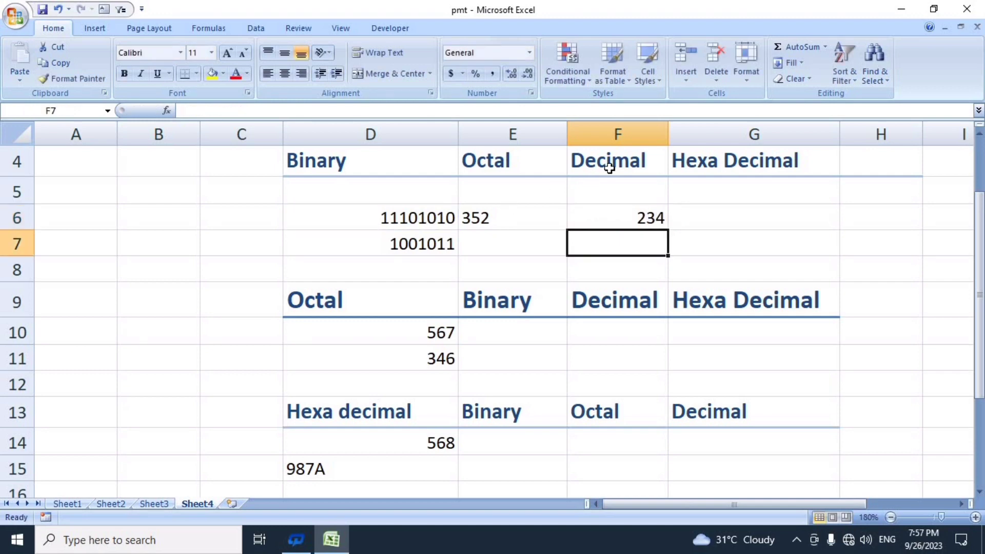
Enter =BIN2HEX(D6) in G6 so binary 11101010 shows hexadecimal EA.
{"action": "left_click", "coordinate": [709, 214]}
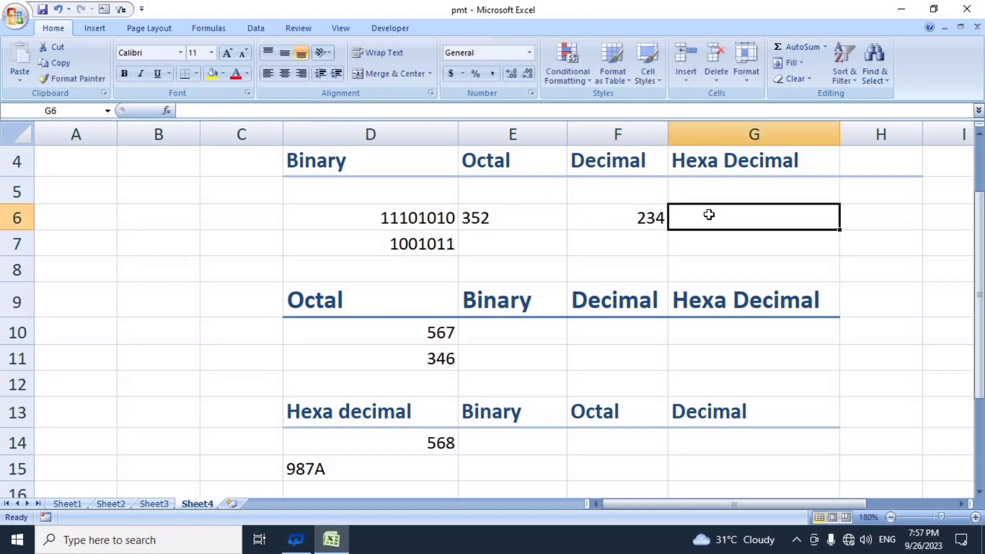
{"action": "type", "text": "="}
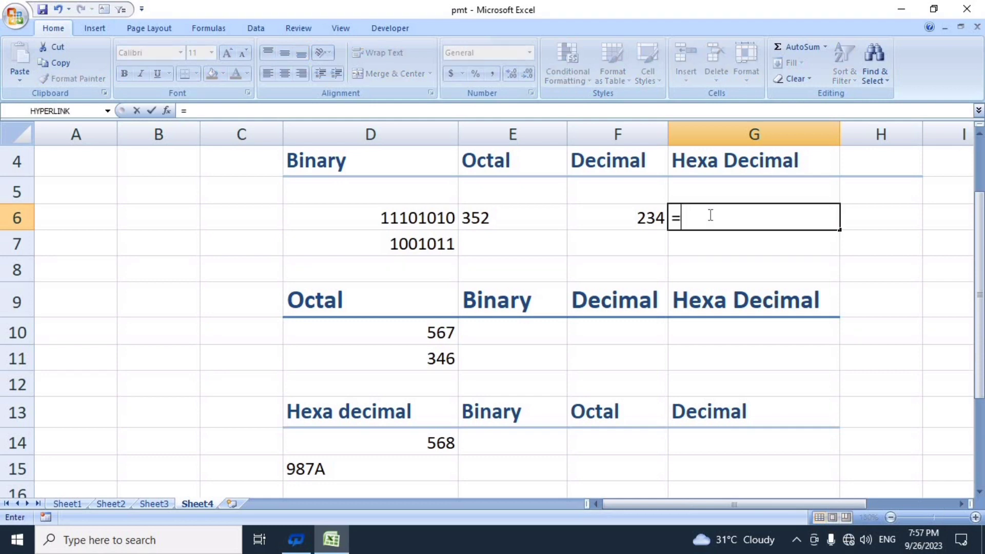
{"action": "type", "text": "bin"}
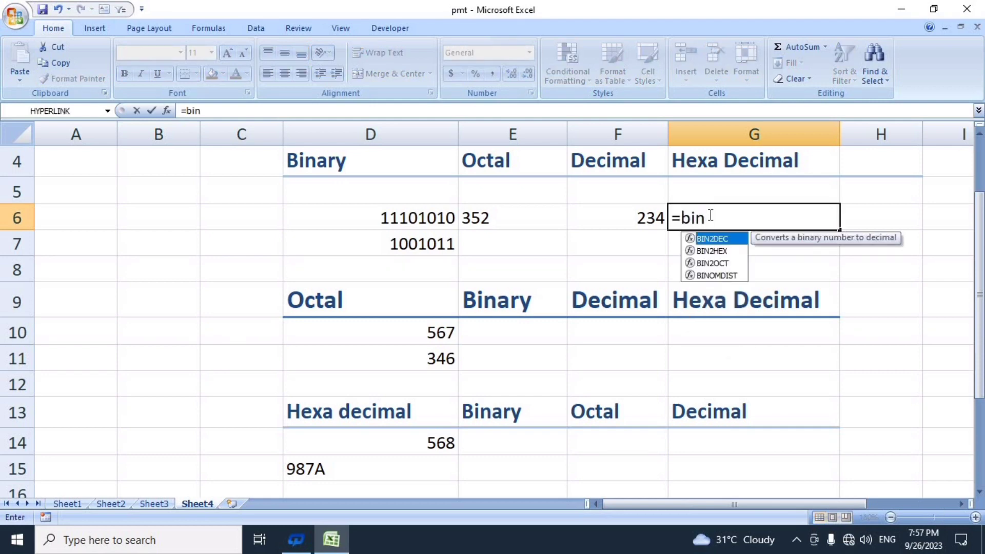
{"action": "key", "text": "Down"}
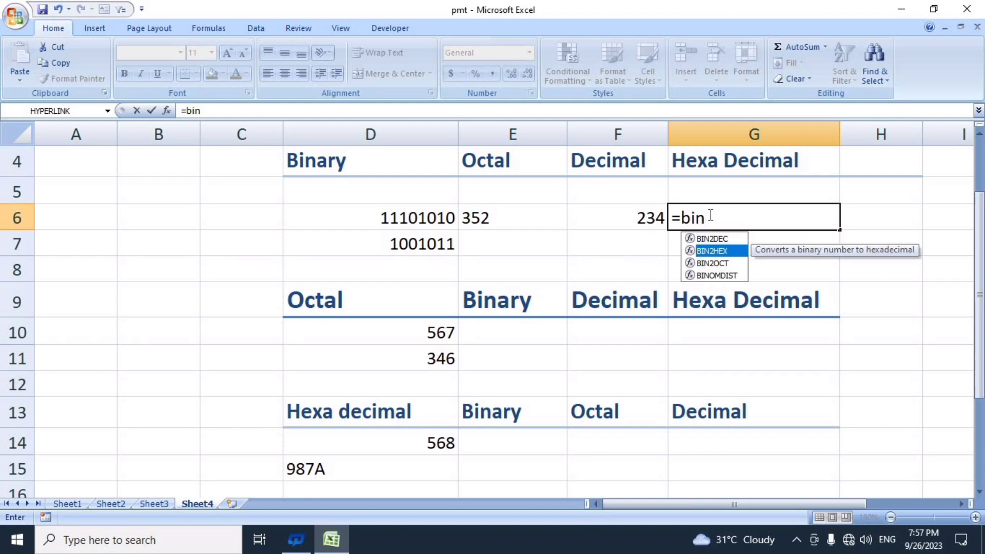
{"action": "key", "text": "Tab"}
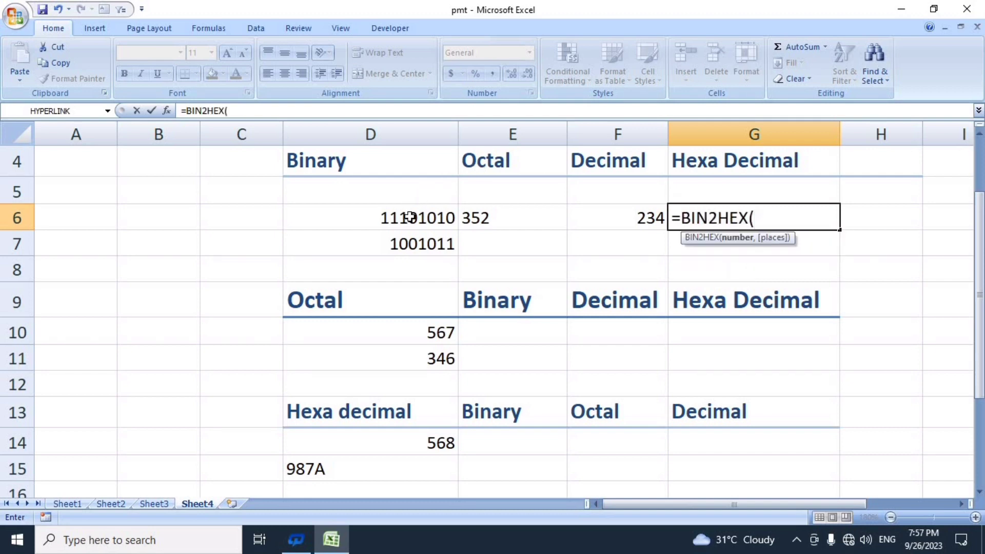
{"action": "left_click", "coordinate": [409, 217]}
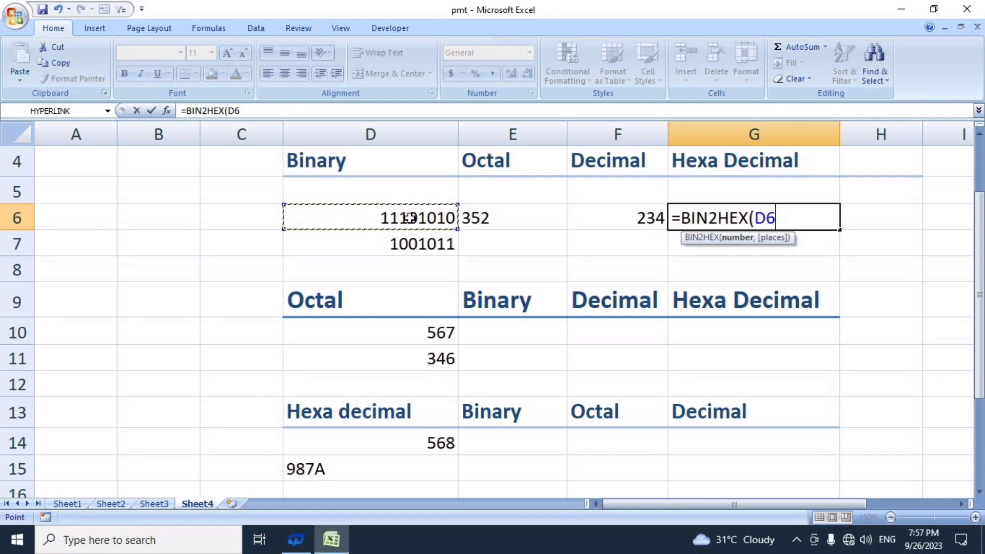
{"action": "type", "text": ")"}
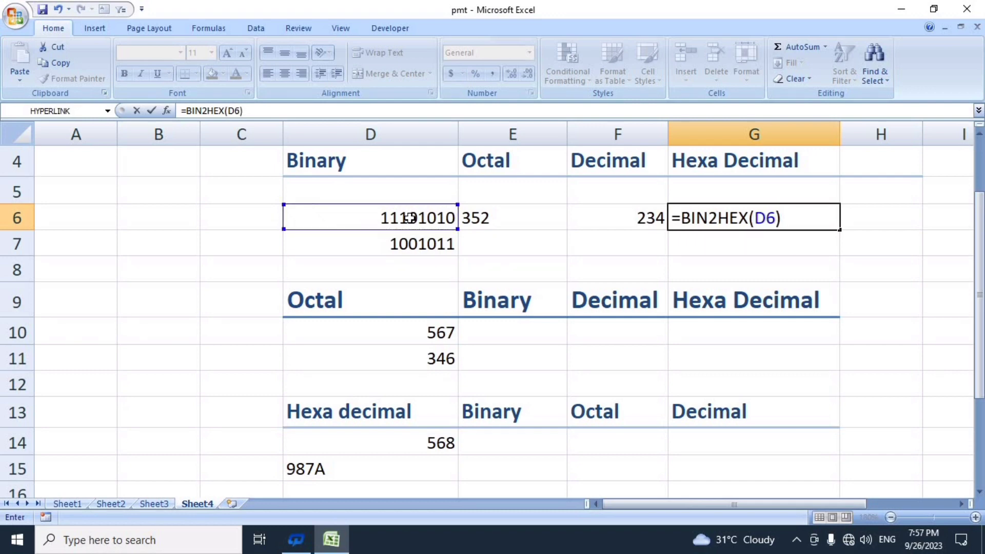
{"action": "key", "text": "Return"}
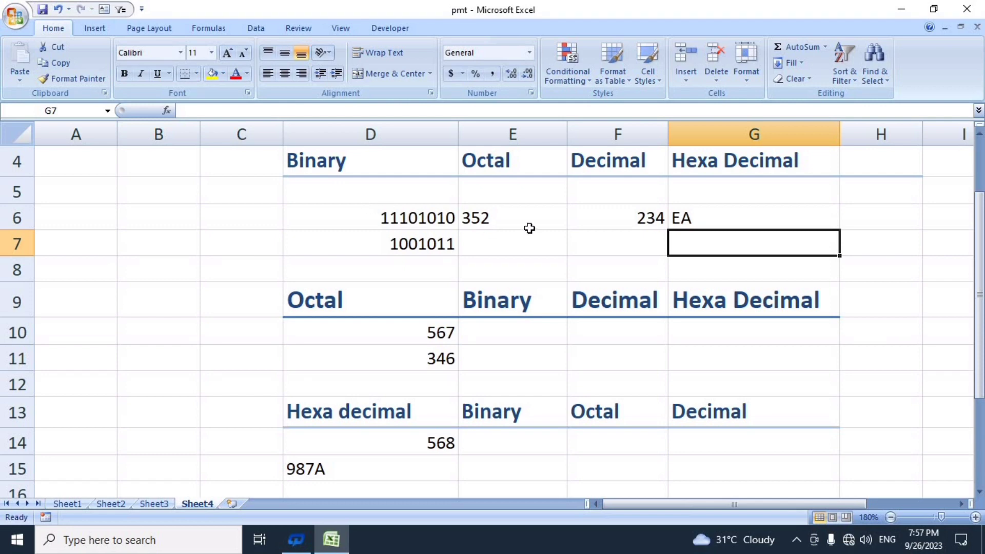
Fill the E6, F6 and G6 formulas down to row 7, giving 113, 75 and 4B.
{"action": "left_click", "coordinate": [480, 220]}
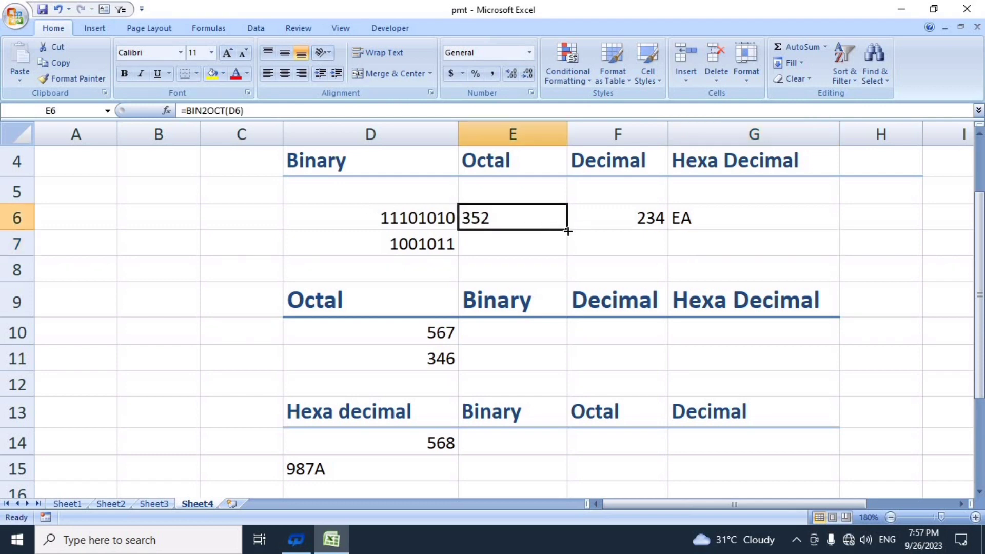
{"action": "left_click_drag", "start_coordinate": [568, 231], "coordinate": [567, 256]}
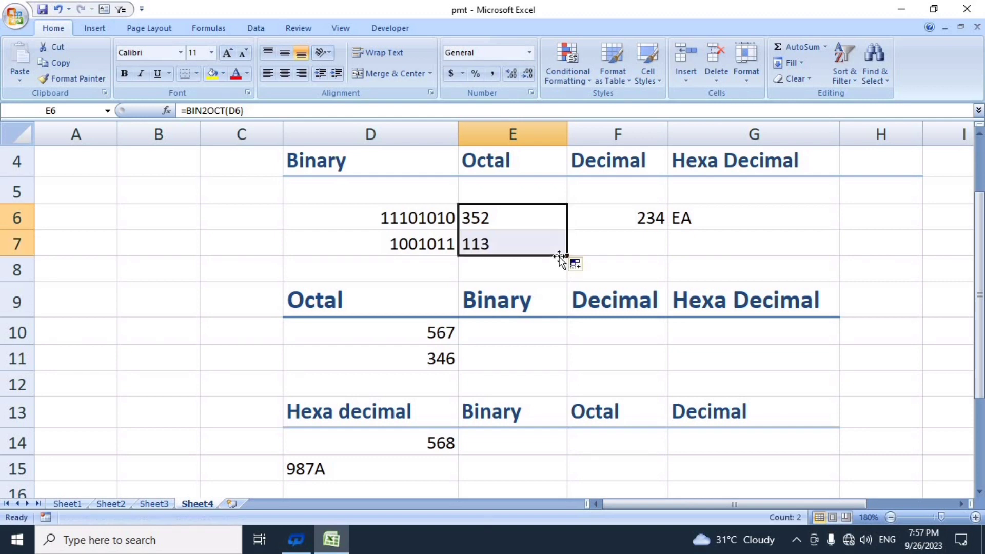
{"action": "left_click", "coordinate": [652, 216]}
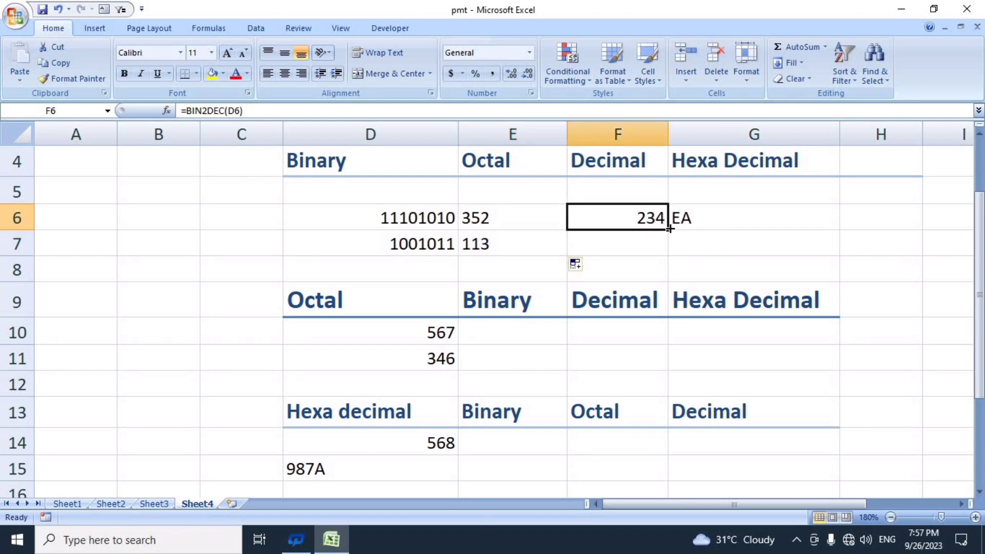
{"action": "left_click_drag", "start_coordinate": [666, 228], "coordinate": [667, 250]}
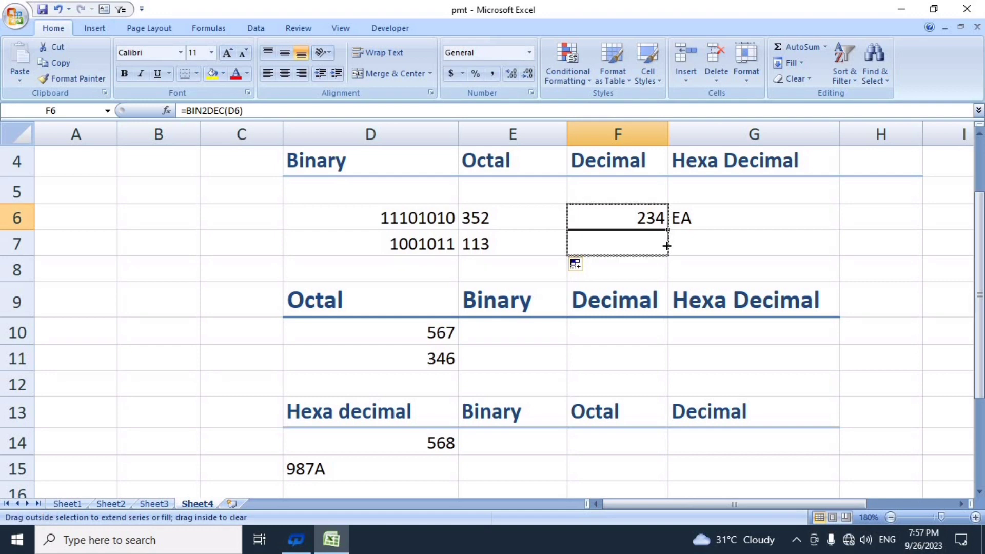
{"action": "left_click", "coordinate": [700, 212]}
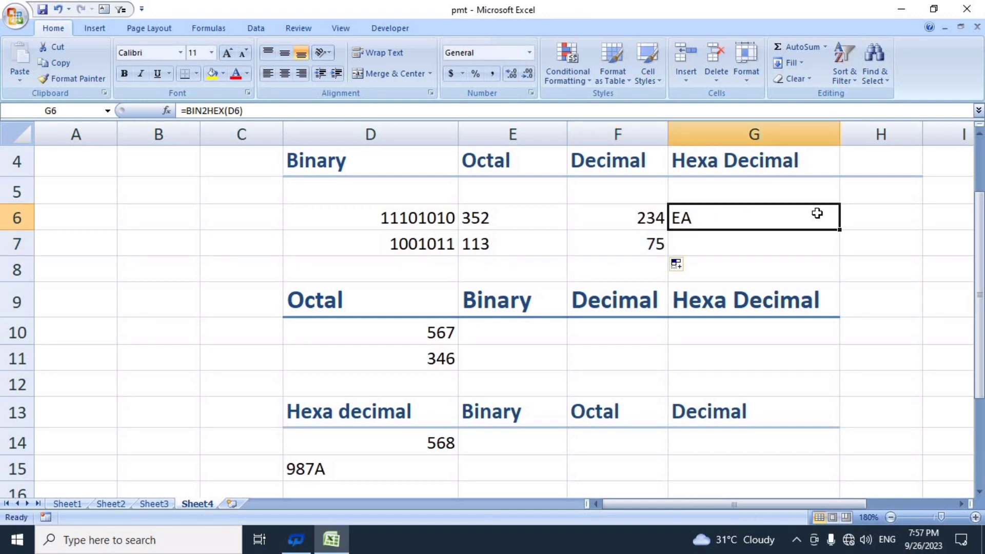
{"action": "left_click_drag", "start_coordinate": [843, 232], "coordinate": [841, 252]}
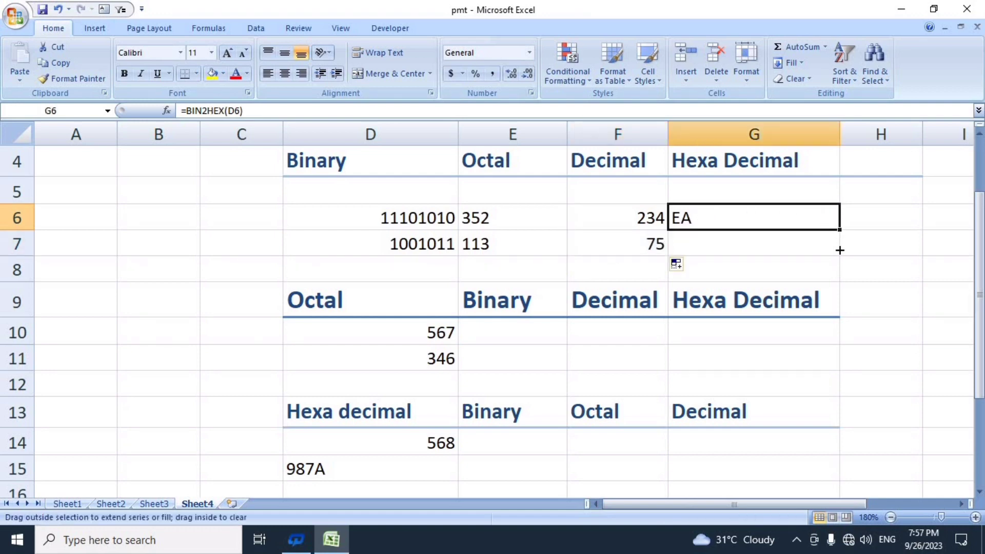
{"action": "left_click", "coordinate": [876, 236]}
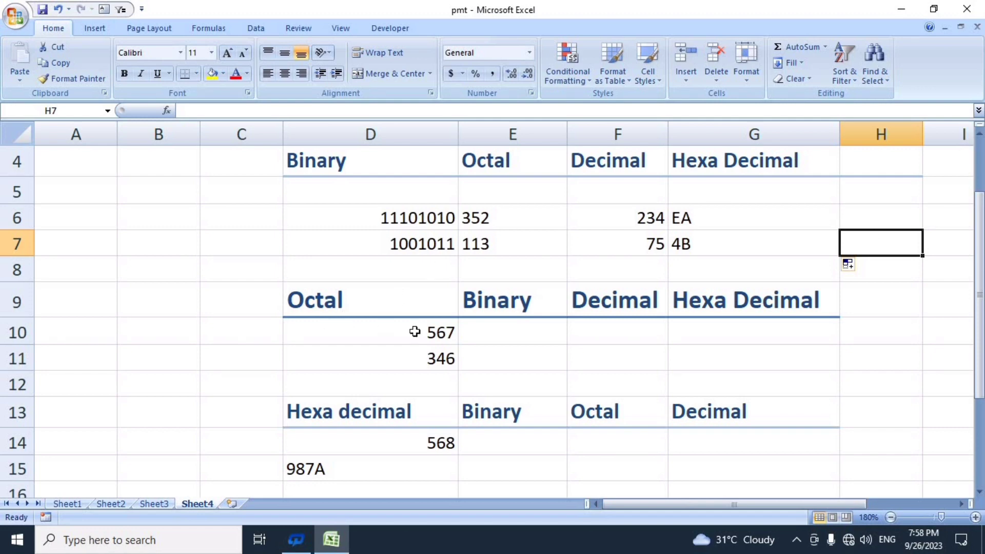
Enter =OCT2BIN(D10) in E10 and =OCT2BIN(D11) in E11, giving 101110111 and 11100110.
{"action": "left_click", "coordinate": [499, 334]}
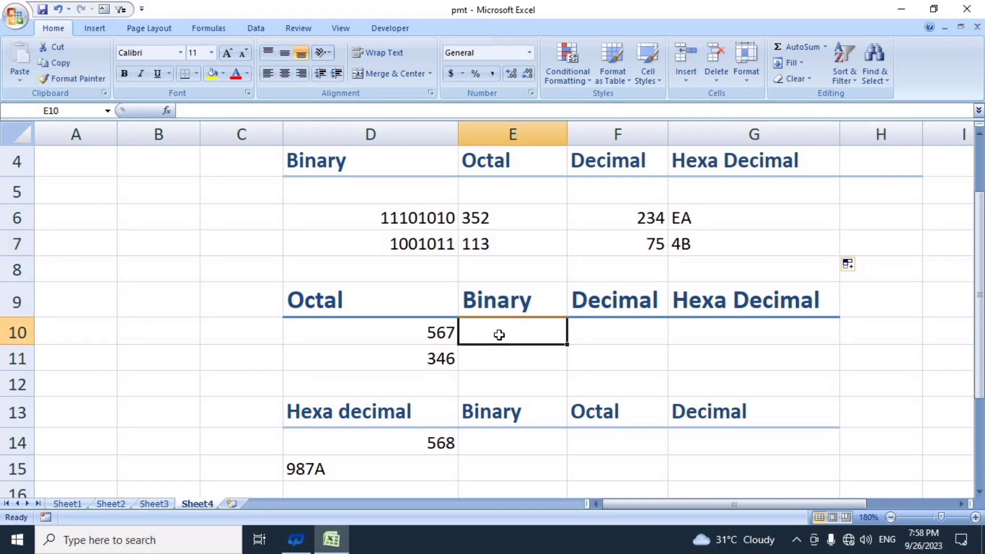
{"action": "type", "text": "="}
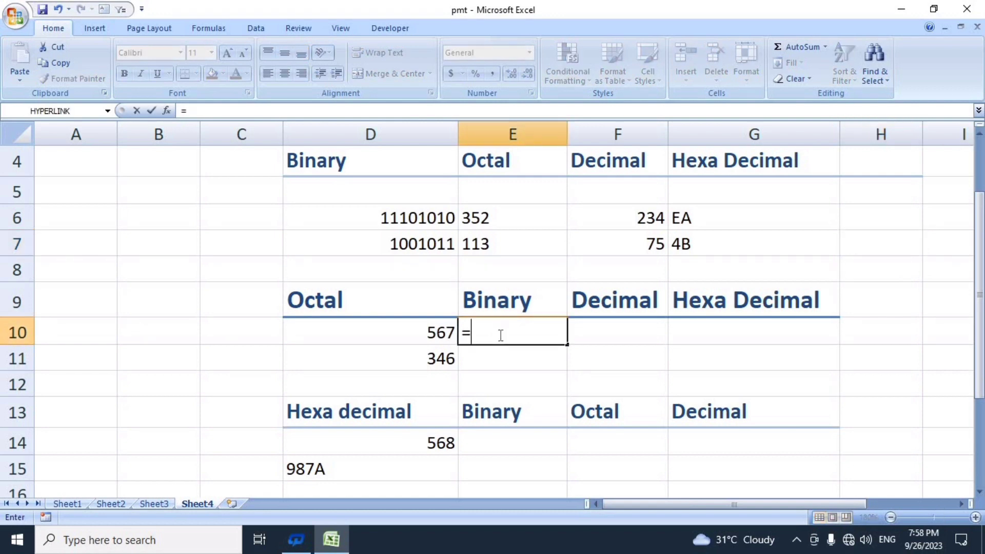
{"action": "type", "text": "oct"}
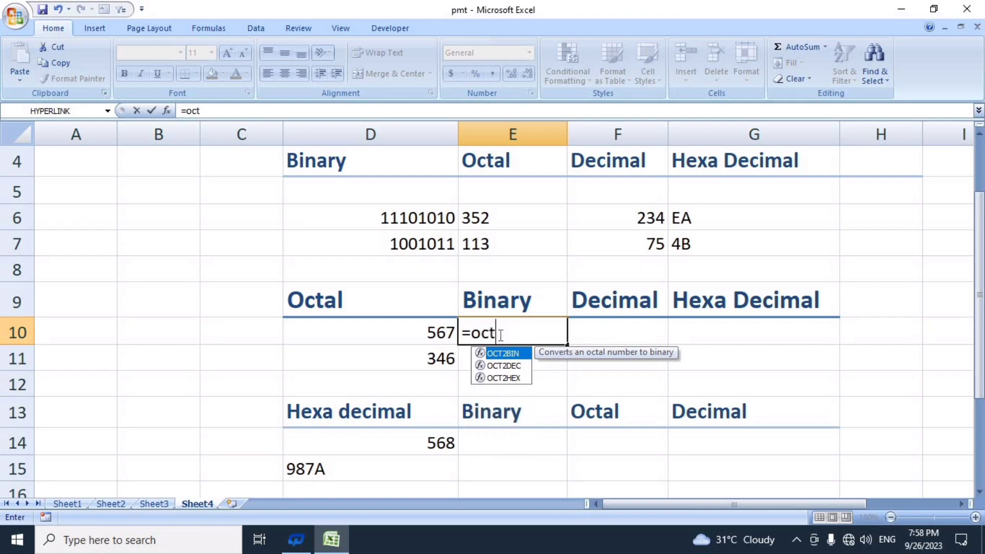
{"action": "key", "text": "Tab"}
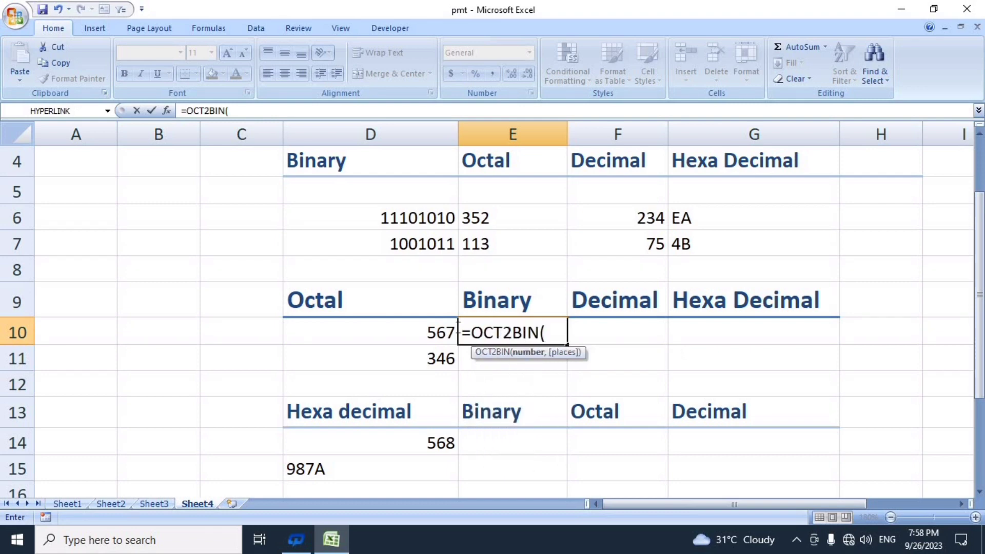
{"action": "left_click", "coordinate": [441, 333]}
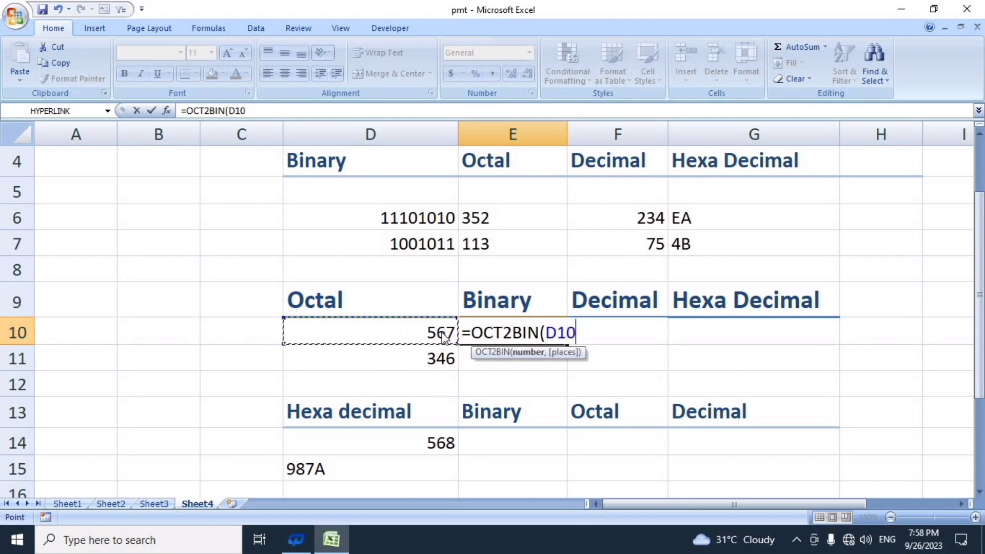
{"action": "type", "text": ")"}
{"action": "key", "text": "Return"}
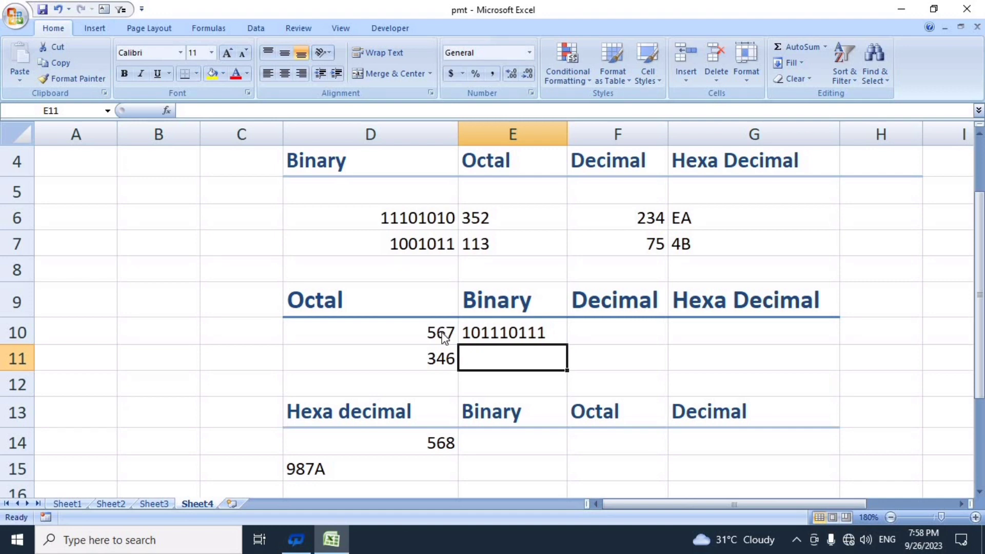
{"action": "type", "text": "="}
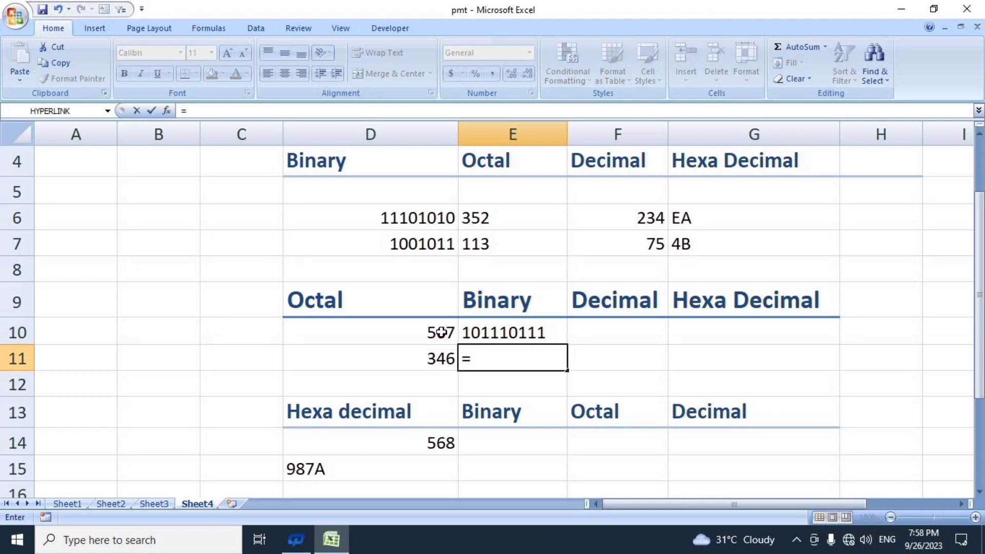
{"action": "type", "text": "oct"}
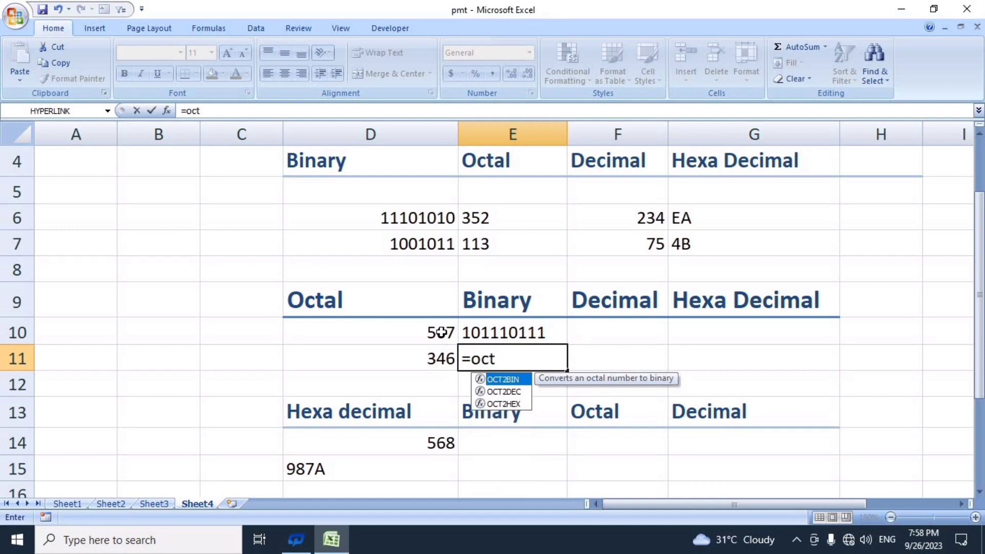
{"action": "key", "text": "Tab"}
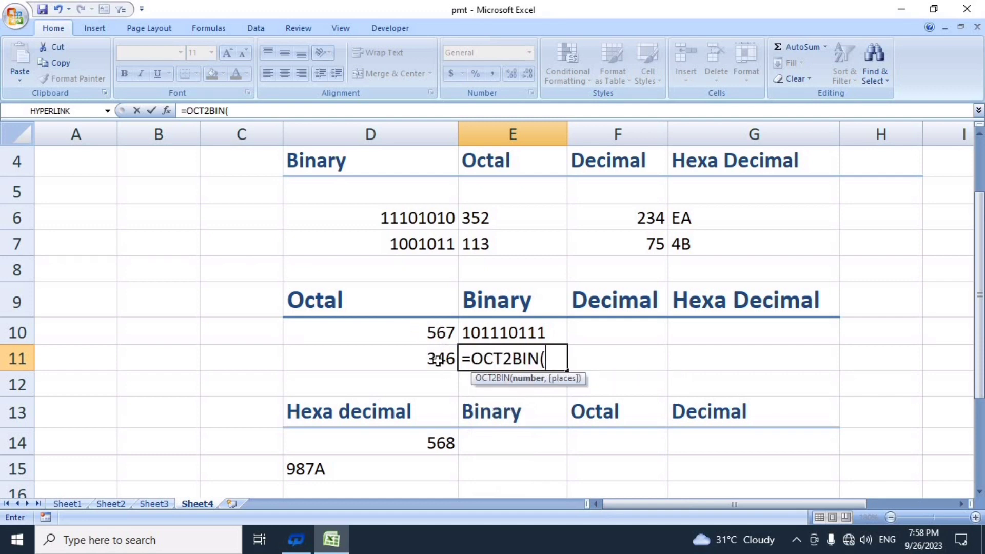
{"action": "left_click", "coordinate": [437, 359]}
{"action": "type", "text": ")"}
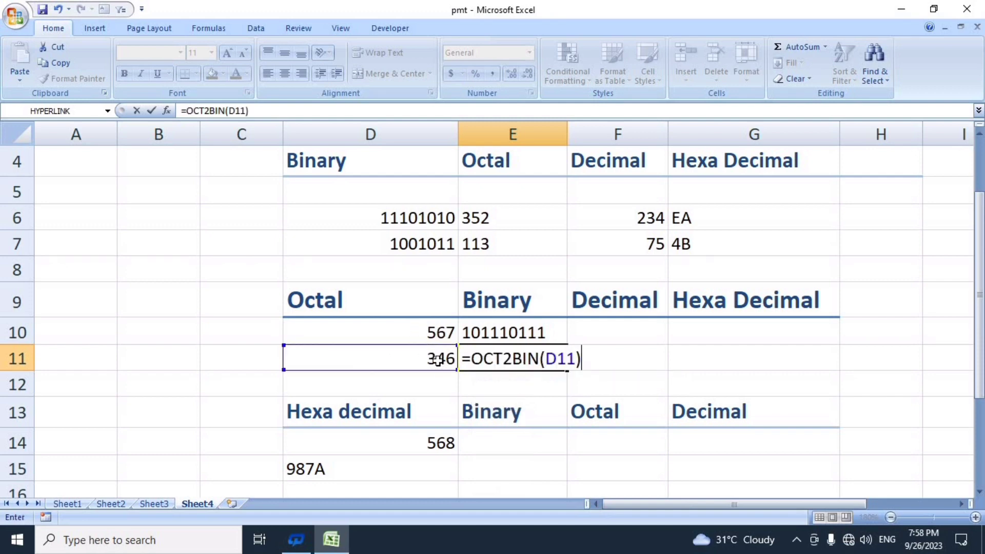
{"action": "key", "text": "Return"}
Enter =OCT2DEC(D10) in F10, replacing a mistaken OCT2BIN pick, to show 375.
{"action": "left_click", "coordinate": [606, 321]}
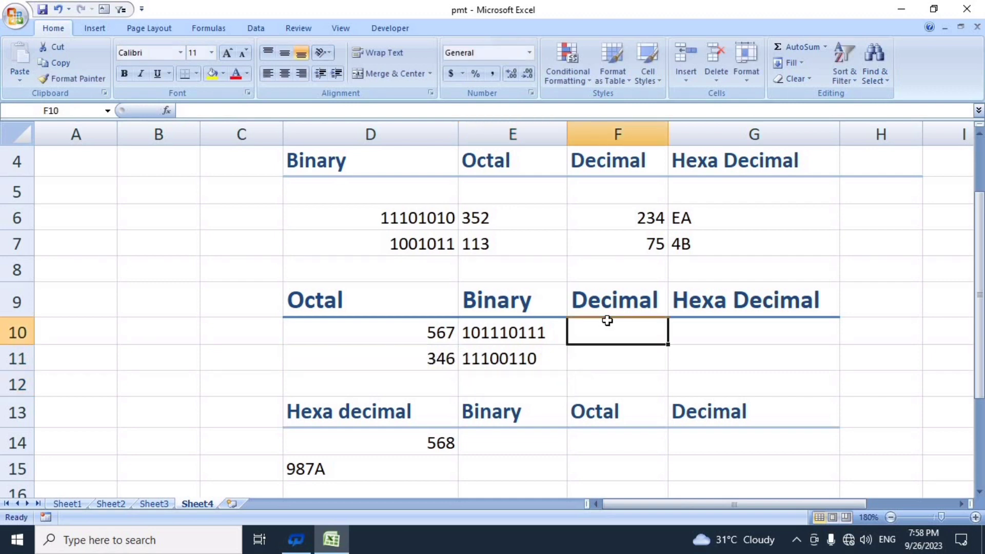
{"action": "type", "text": "="}
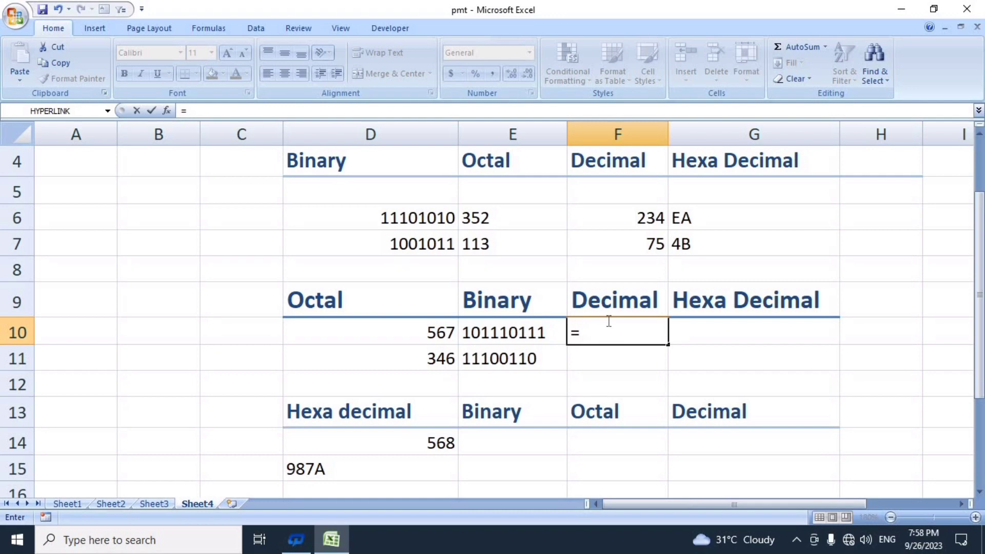
{"action": "type", "text": "oct"}
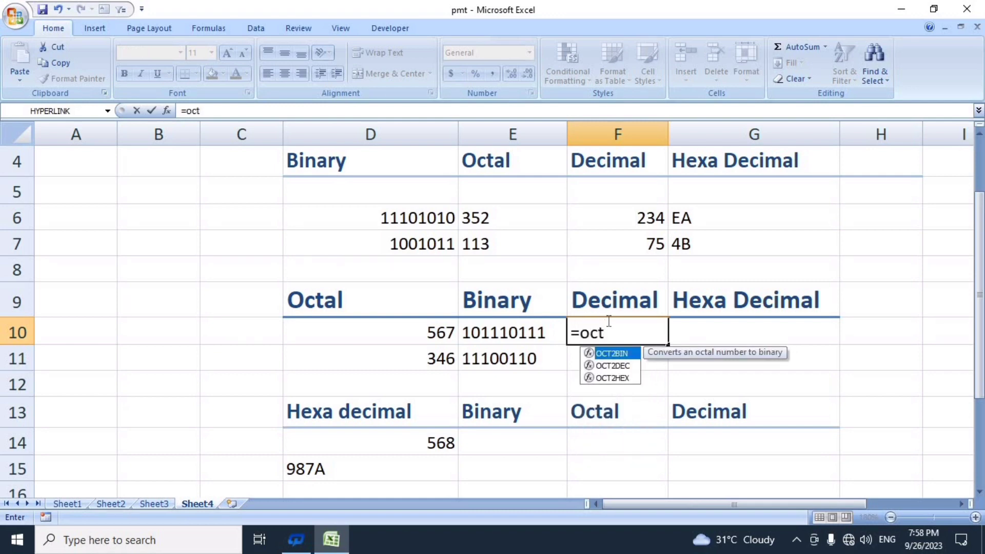
{"action": "key", "text": "Tab"}
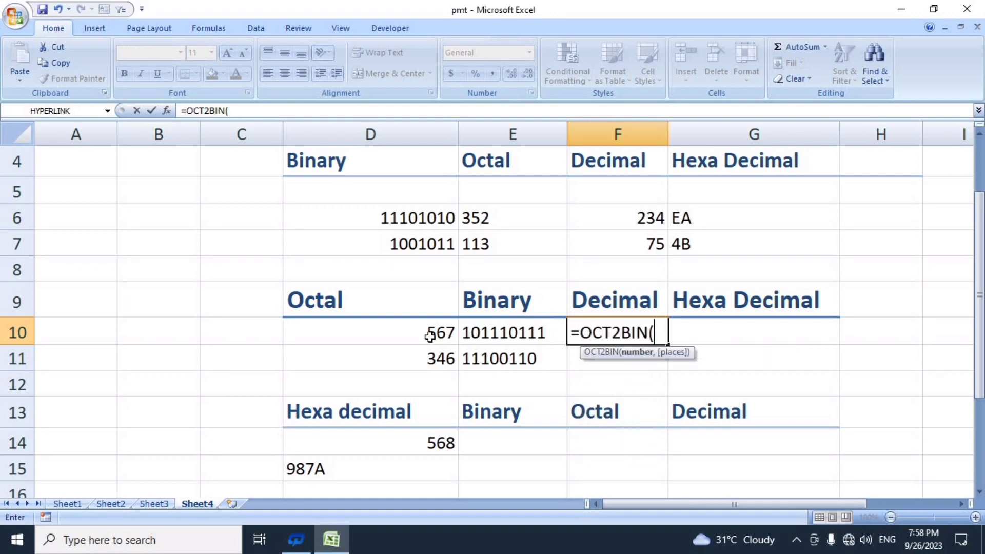
{"action": "left_click", "coordinate": [430, 335]}
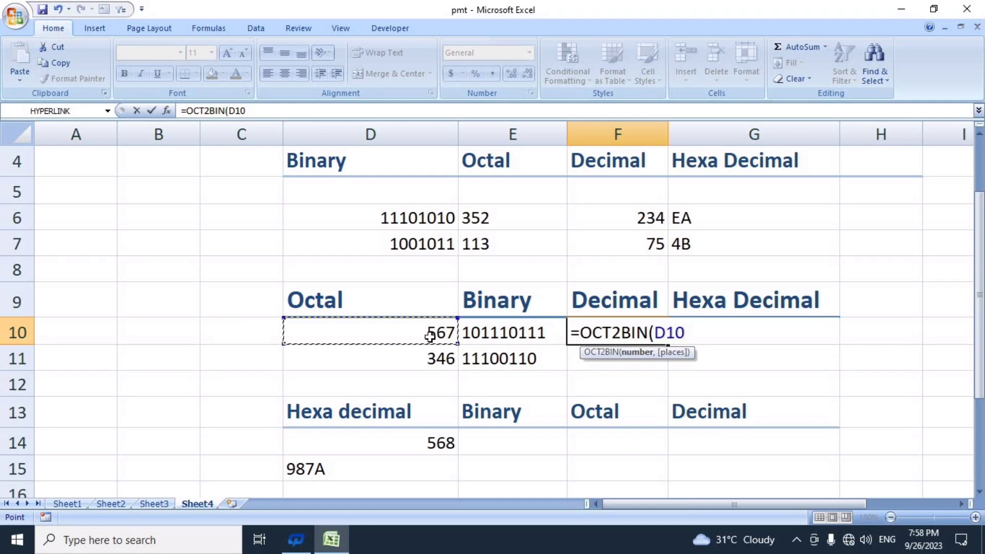
{"action": "key", "text": "BackSpace"}
{"action": "key", "text": "BackSpace"}
{"action": "key", "text": "BackSpace"}
{"action": "key", "text": "BackSpace"}
{"action": "key", "text": "BackSpace"}
{"action": "key", "text": "BackSpace"}
{"action": "key", "text": "BackSpace"}
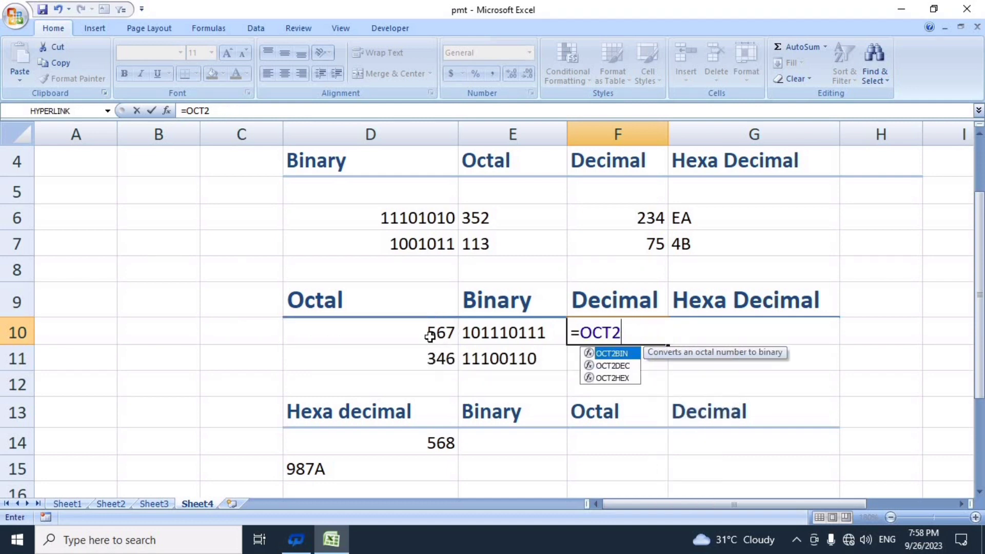
{"action": "key", "text": "BackSpace"}
{"action": "key", "text": "Down"}
{"action": "key", "text": "Tab"}
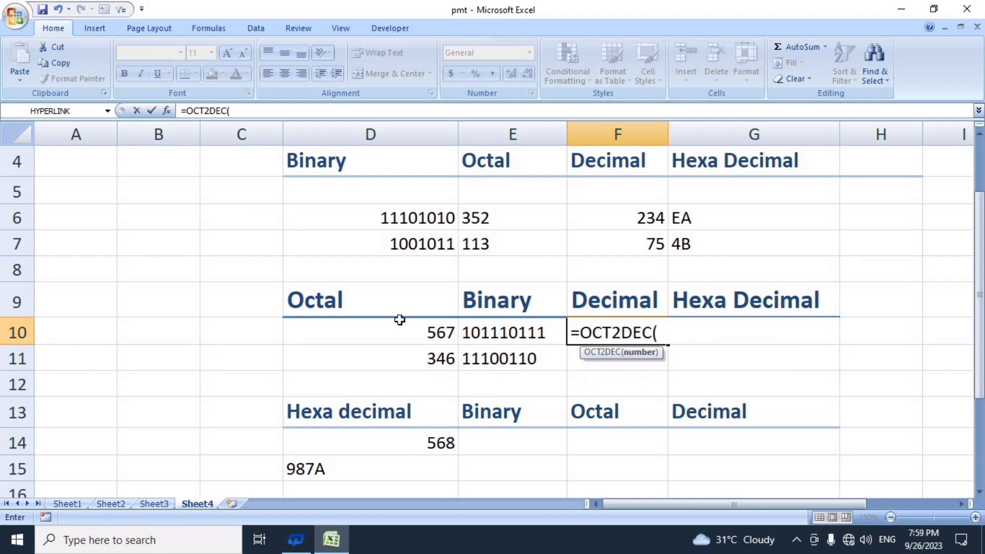
{"action": "left_click", "coordinate": [431, 333]}
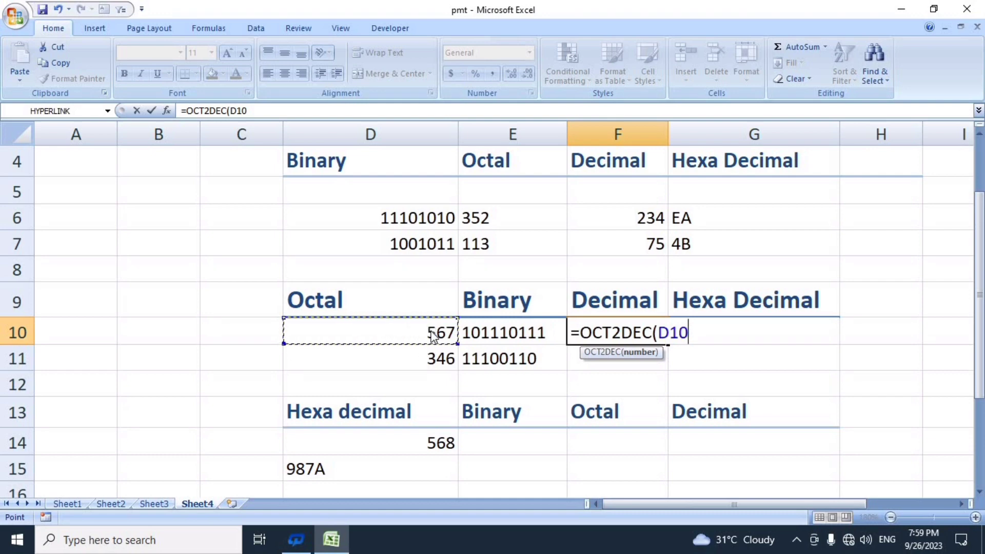
{"action": "type", "text": ")"}
{"action": "key", "text": "Return"}
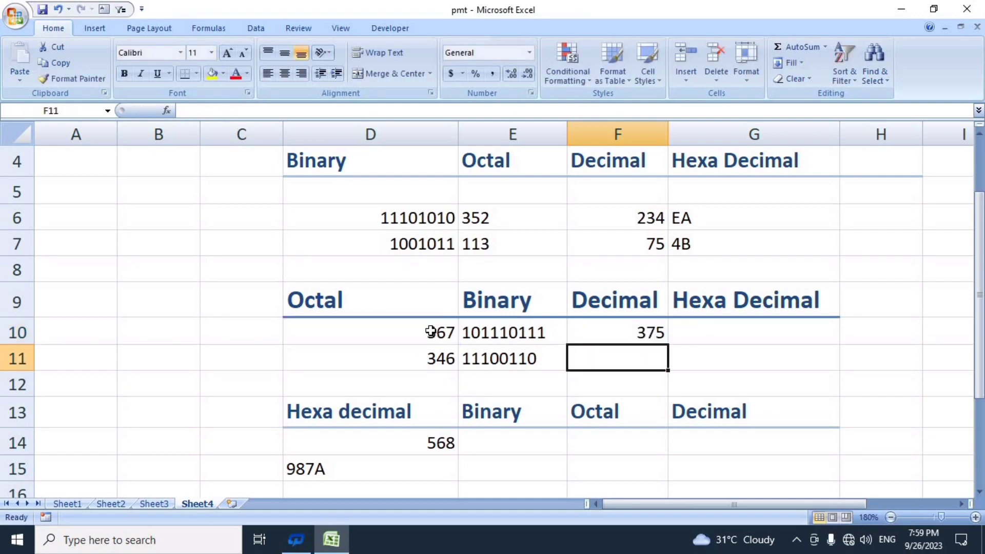
Enter =OCT2HEX(D10) in G10 so octal 567 shows hexadecimal 177.
{"action": "left_click", "coordinate": [709, 329]}
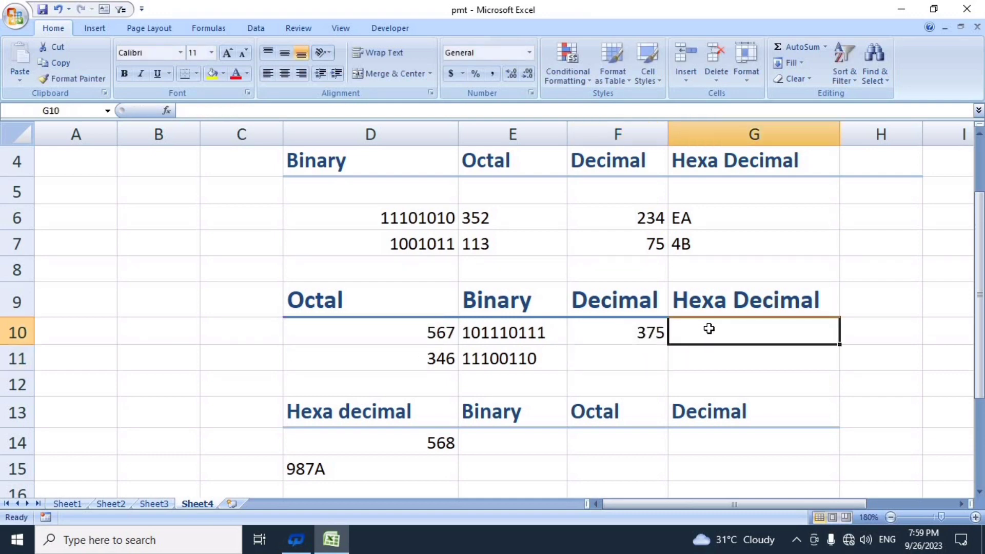
{"action": "type", "text": "="}
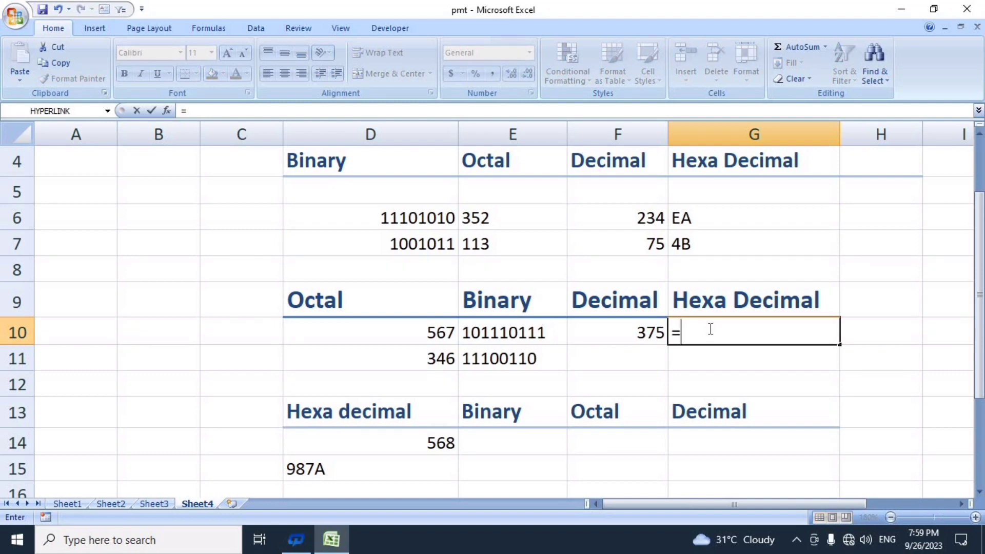
{"action": "type", "text": "o"}
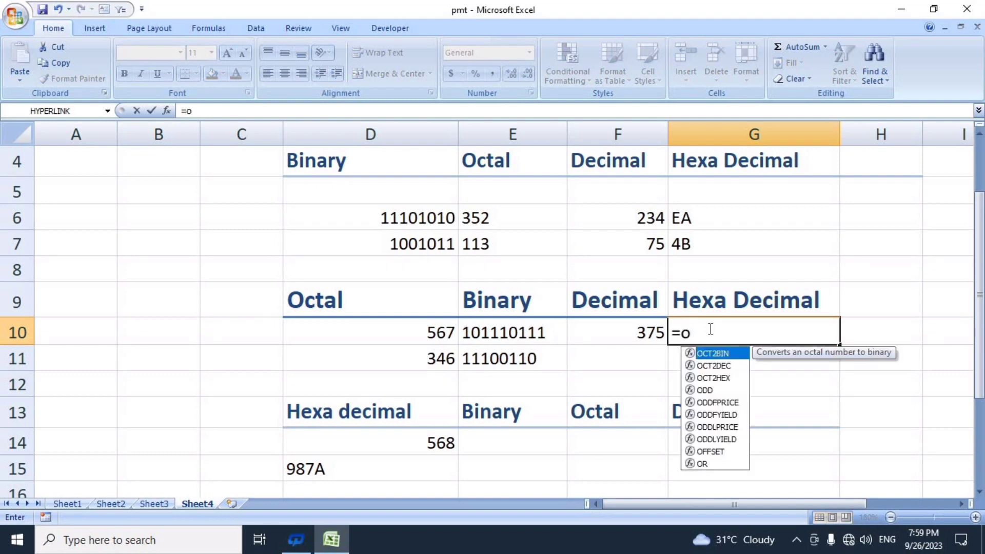
{"action": "type", "text": "ct"}
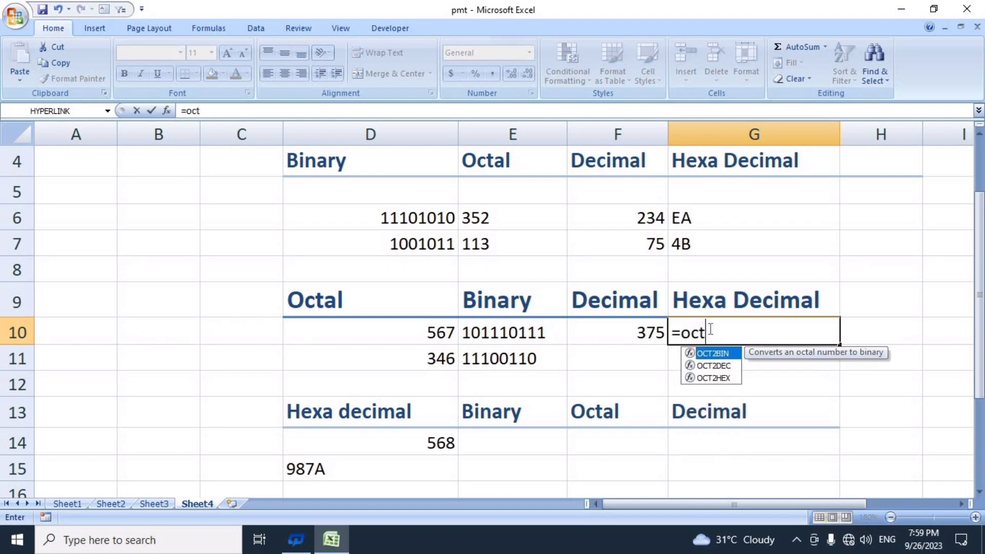
{"action": "left_click", "coordinate": [726, 378]}
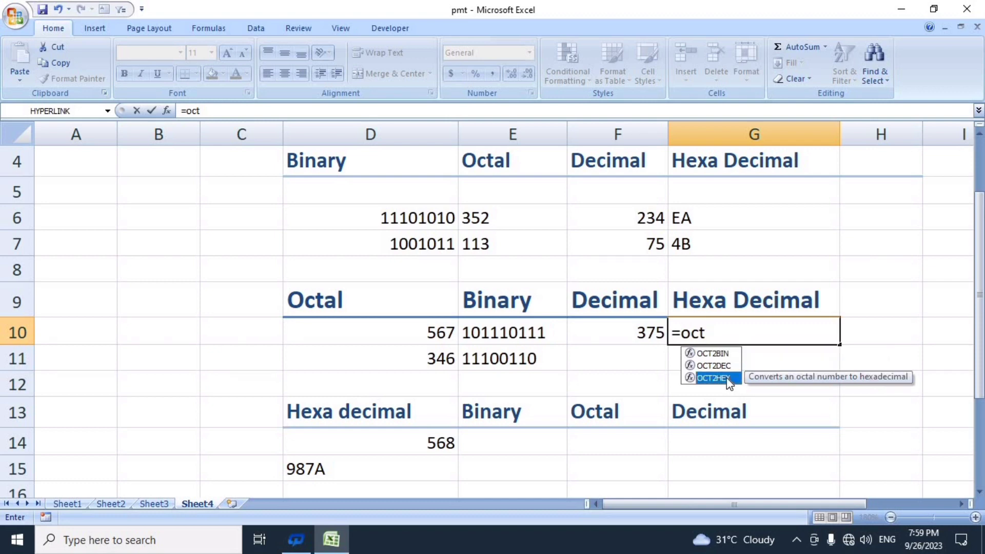
{"action": "double_click", "coordinate": [726, 378]}
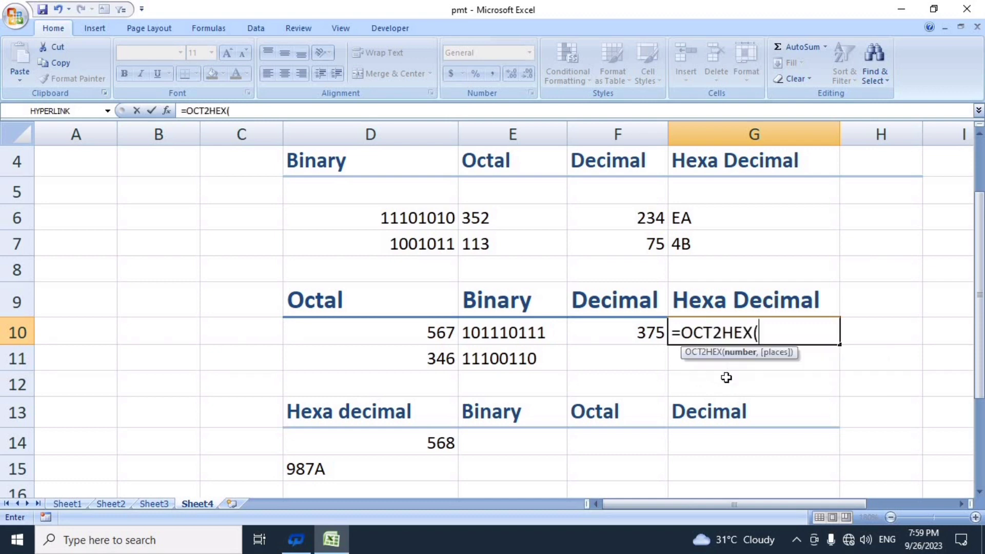
{"action": "left_click", "coordinate": [436, 336]}
{"action": "type", "text": ")"}
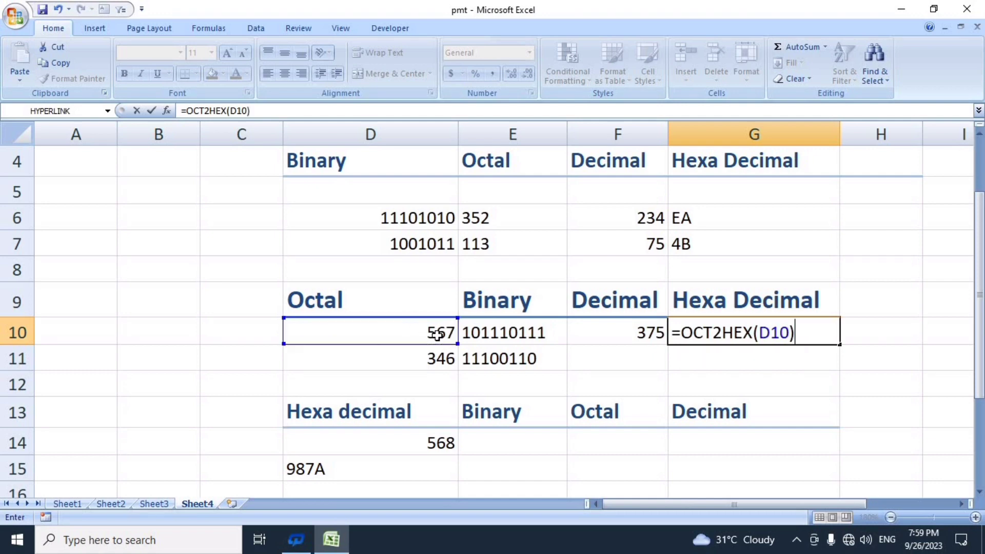
{"action": "key", "text": "Return"}
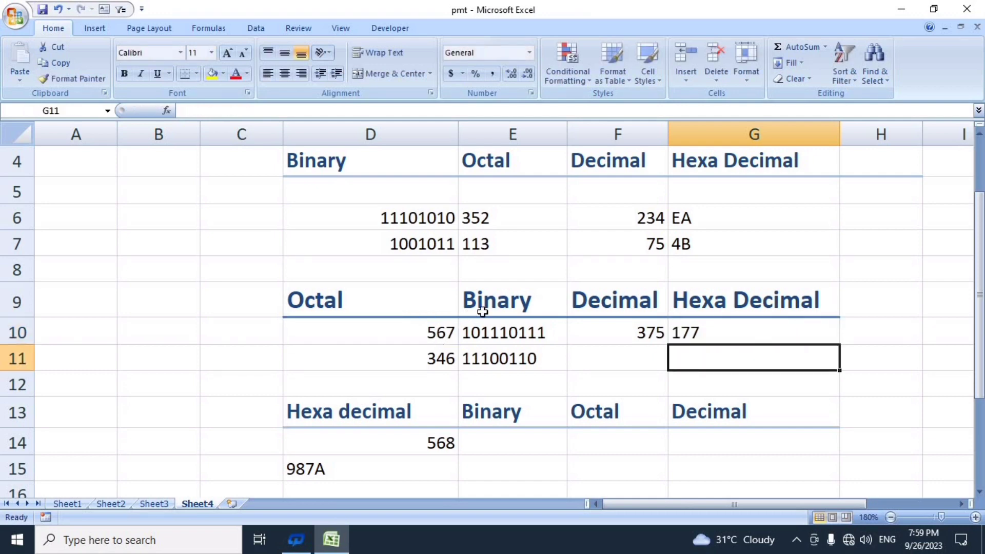
Copy the F10 and G10 formulas down to row 11, giving decimal 230 and hex E6.
{"action": "left_click", "coordinate": [651, 325]}
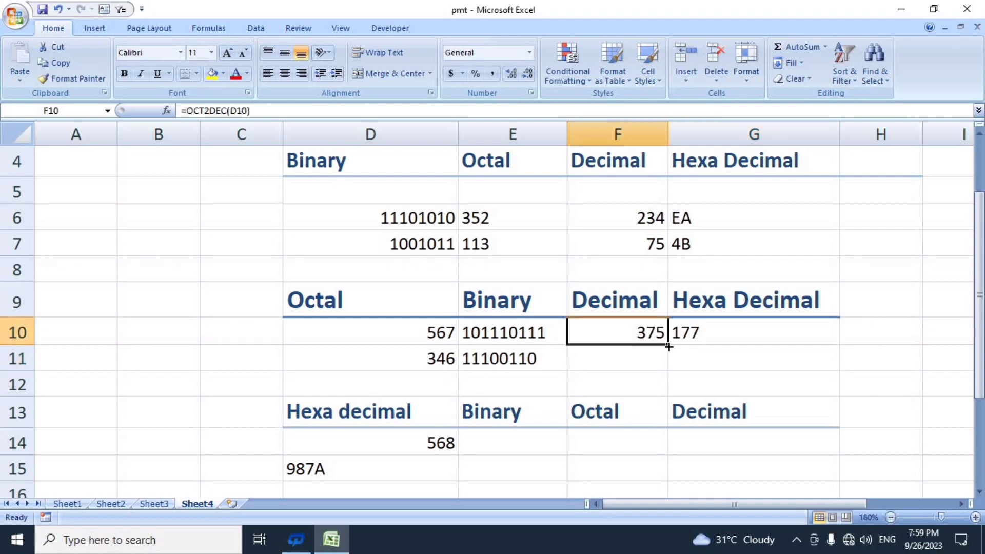
{"action": "left_click_drag", "start_coordinate": [668, 346], "coordinate": [664, 365]}
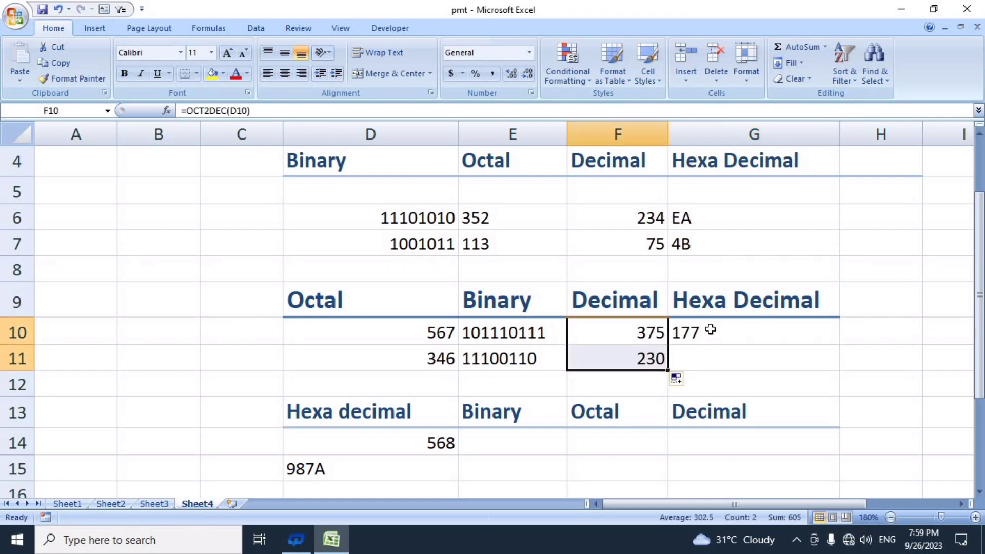
{"action": "left_click_drag", "start_coordinate": [710, 329], "coordinate": [819, 337]}
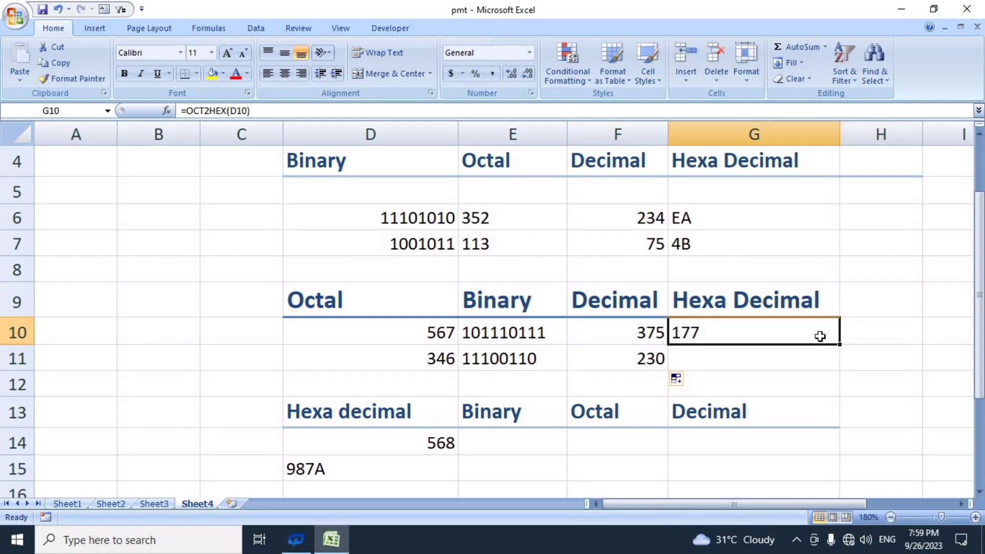
{"action": "left_click_drag", "start_coordinate": [839, 344], "coordinate": [833, 379]}
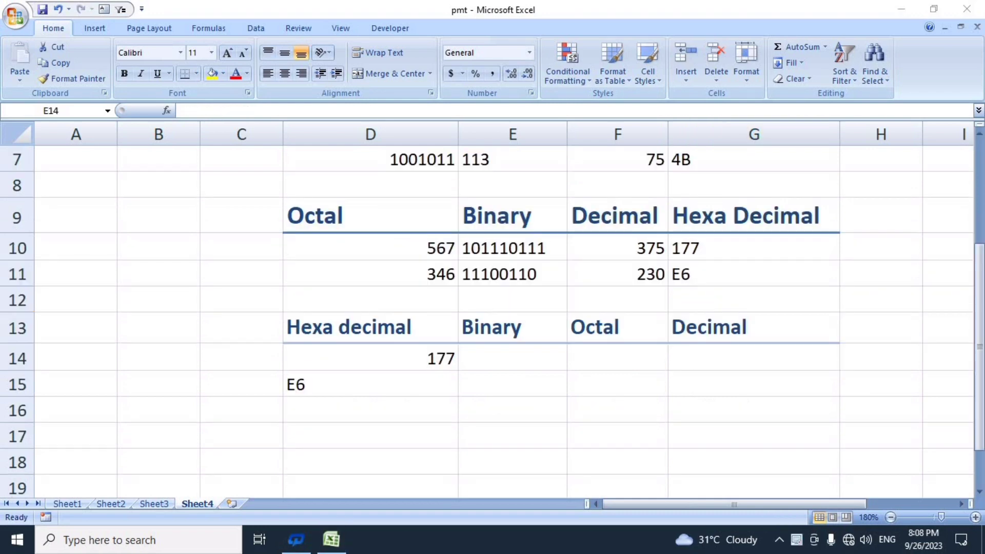
Enter =HEX2BIN(D14) in E14 so hexadecimal 177 shows binary 101110111.
{"action": "left_click", "coordinate": [502, 352]}
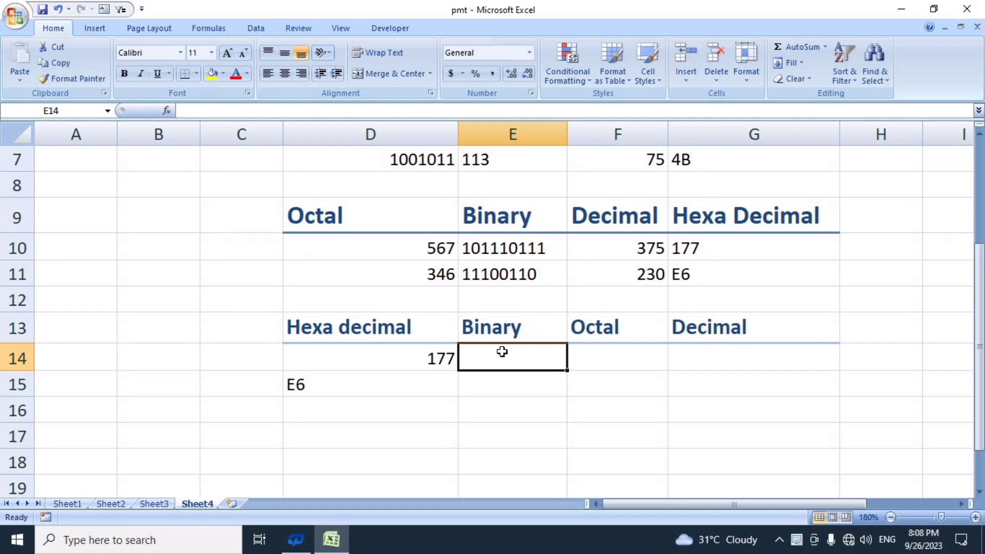
{"action": "type", "text": "="}
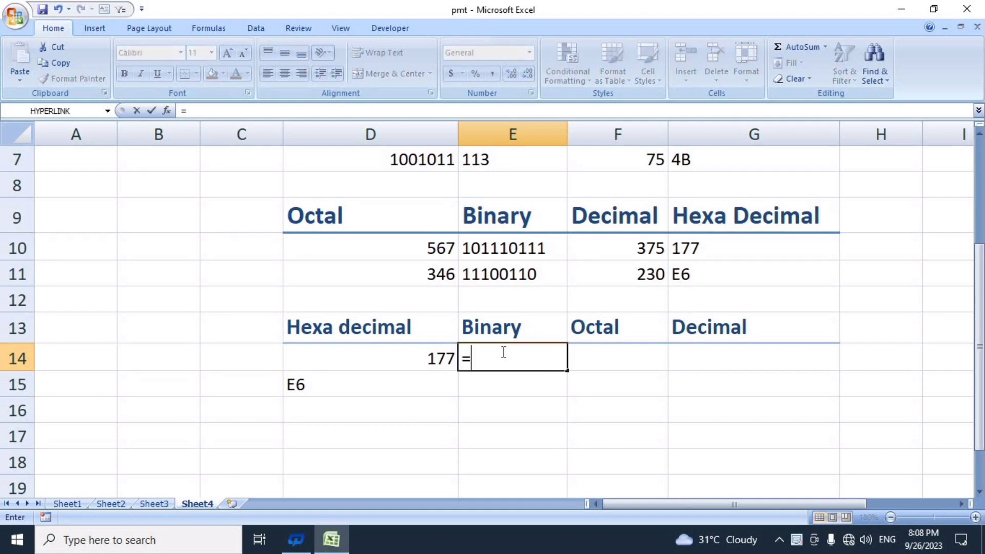
{"action": "type", "text": "he"}
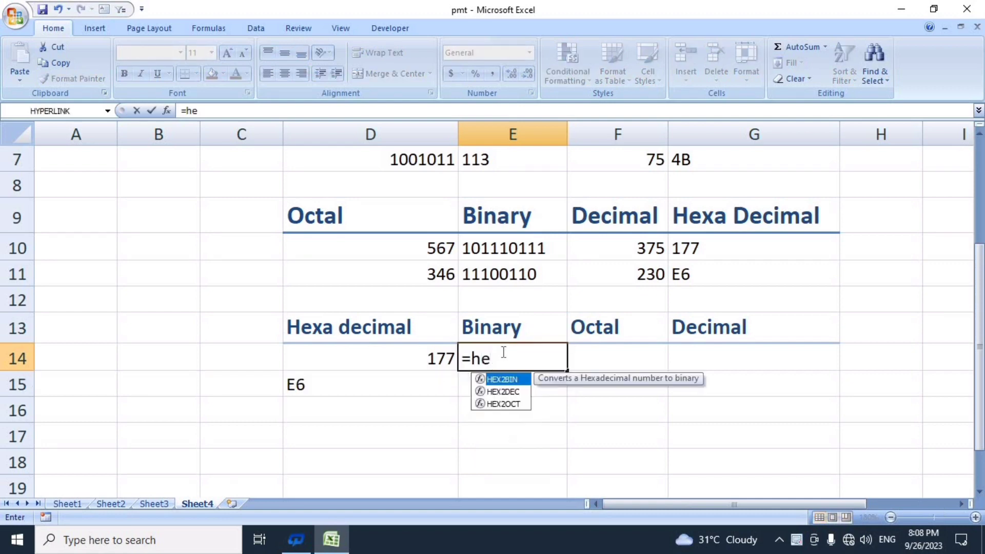
{"action": "key", "text": "Tab"}
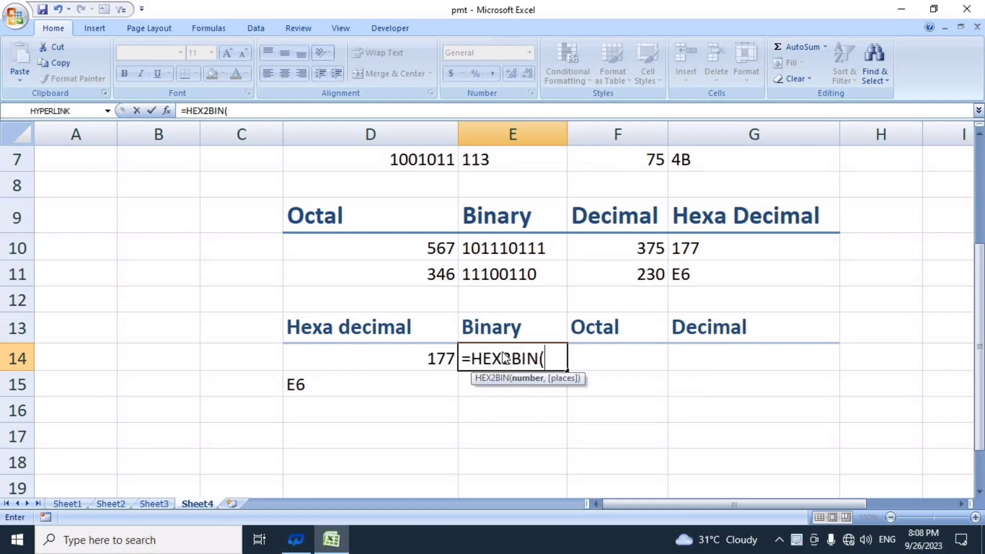
{"action": "left_click", "coordinate": [441, 359]}
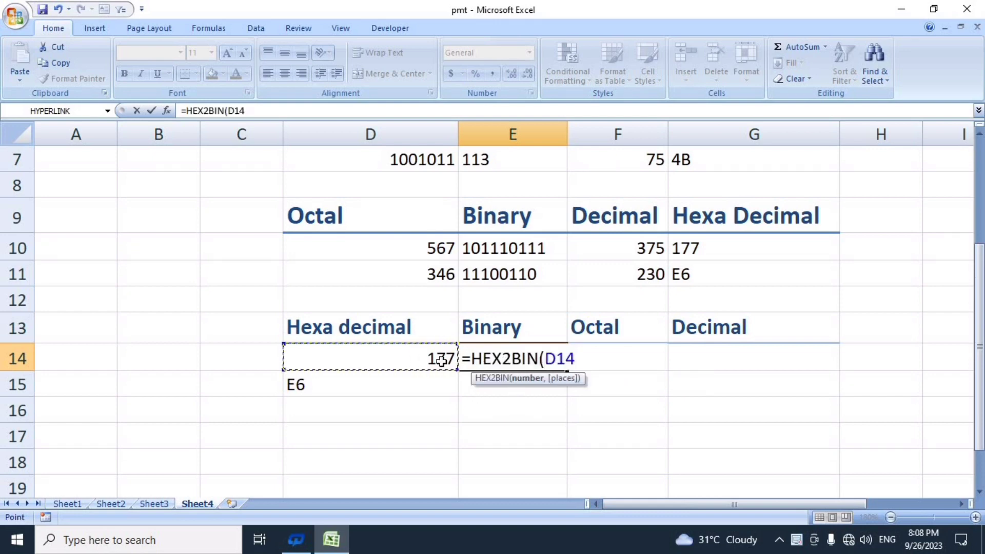
{"action": "type", "text": ")"}
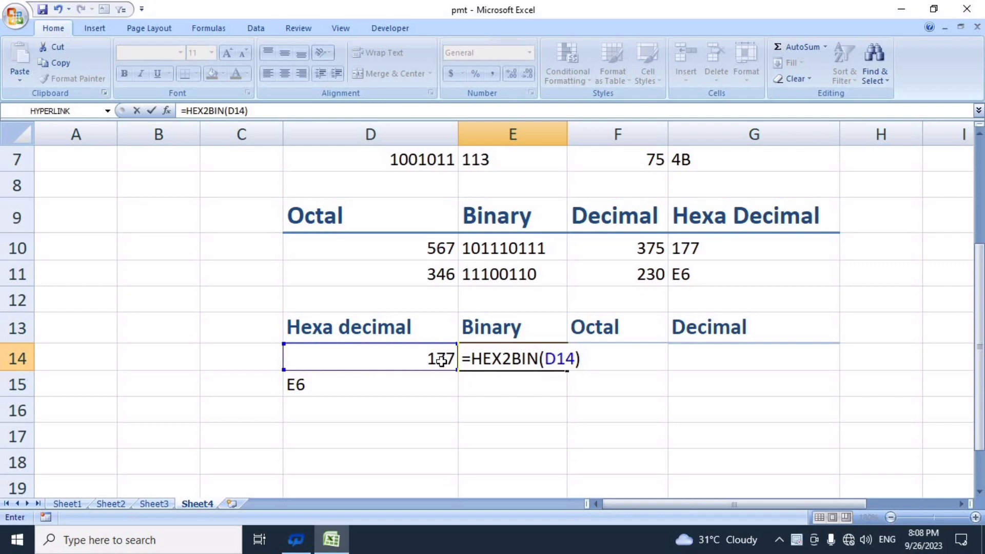
{"action": "key", "text": "Return"}
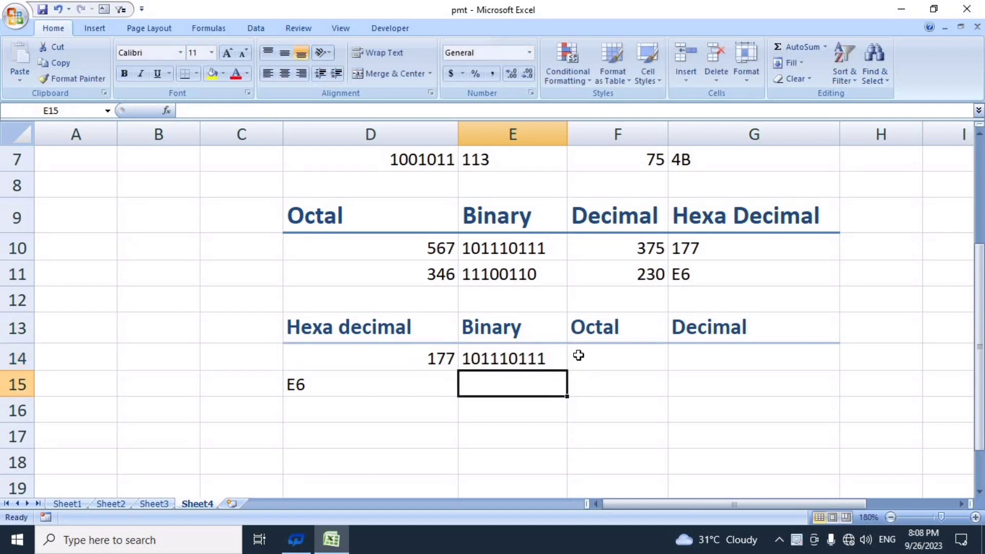
{"action": "left_click", "coordinate": [579, 355]}
Enter =HEX2OCT(D14) in F14 so hexadecimal 177 shows octal 567.
{"action": "type", "text": "="}
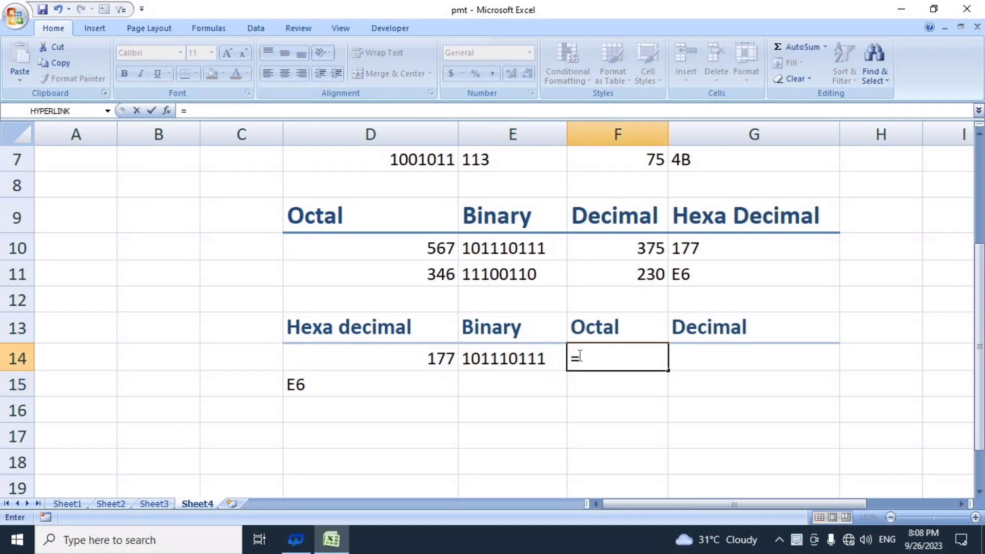
{"action": "type", "text": "hex"}
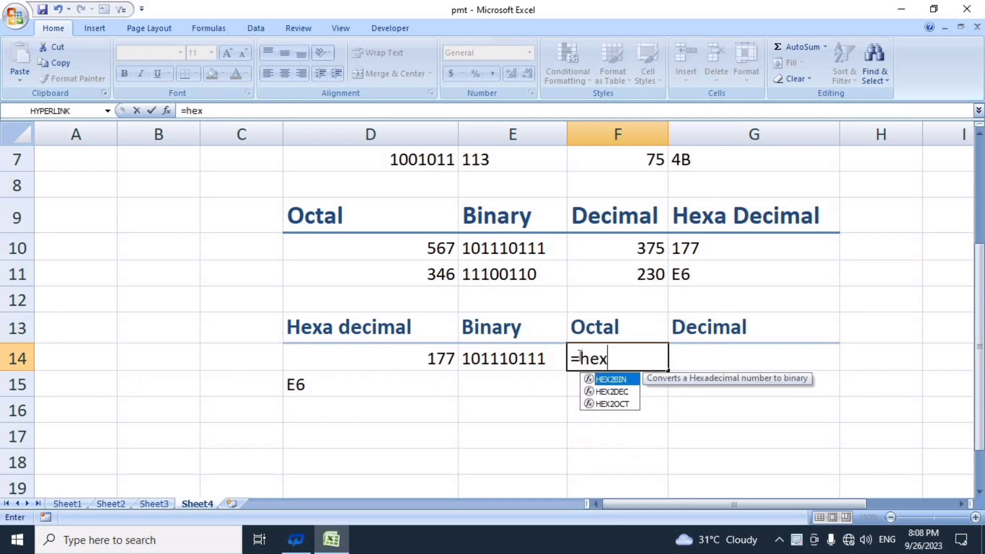
{"action": "key", "text": "Down"}
{"action": "key", "text": "Down"}
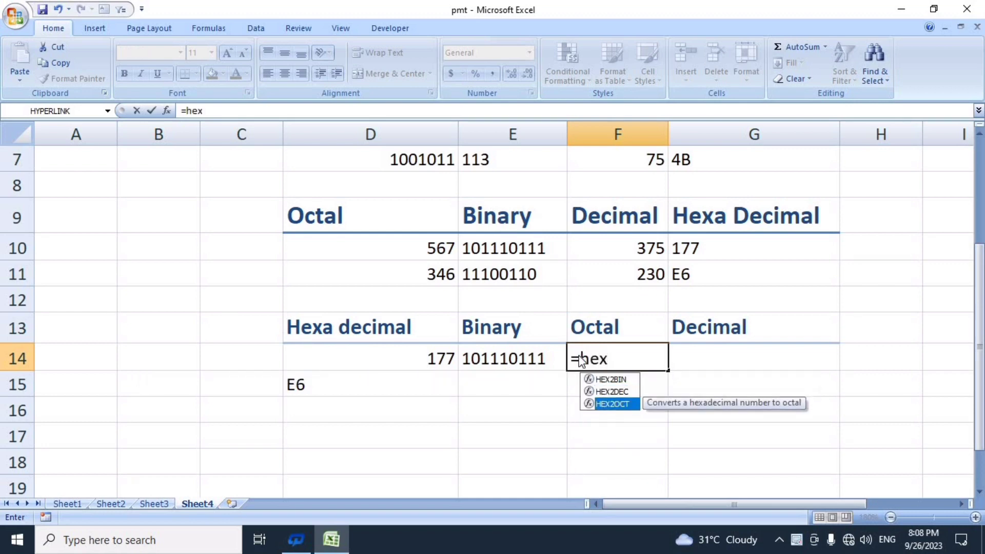
{"action": "key", "text": "Tab"}
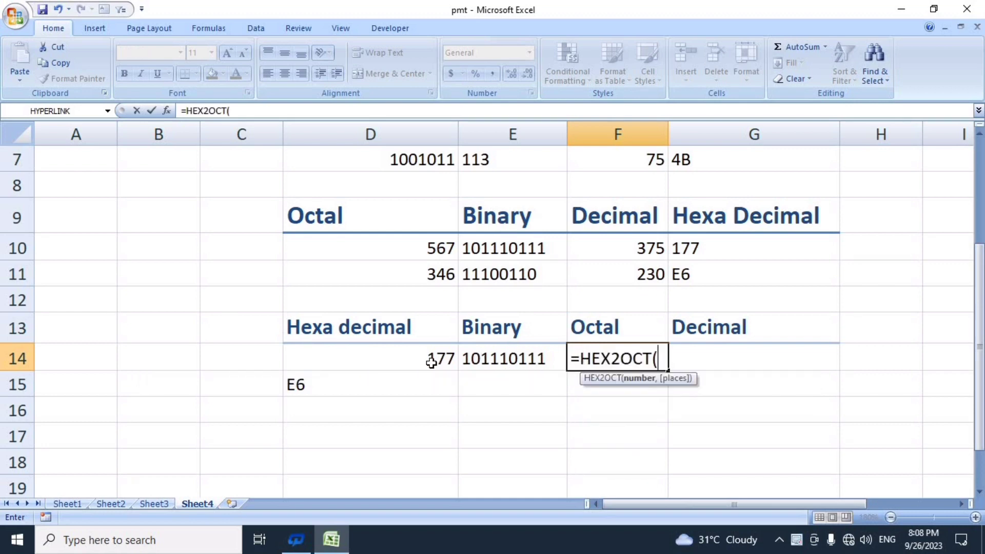
{"action": "left_click", "coordinate": [432, 362]}
{"action": "type", "text": ")"}
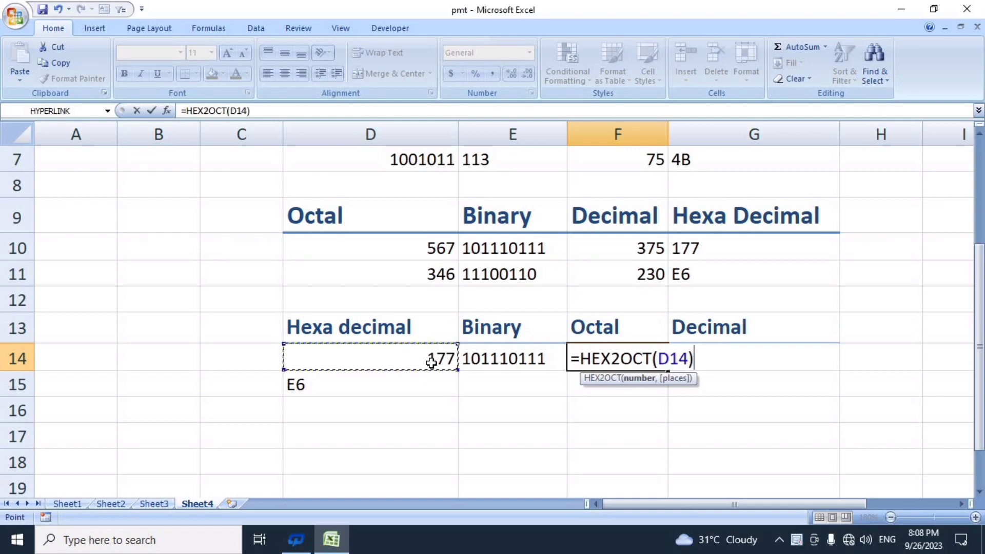
{"action": "key", "text": "Return"}
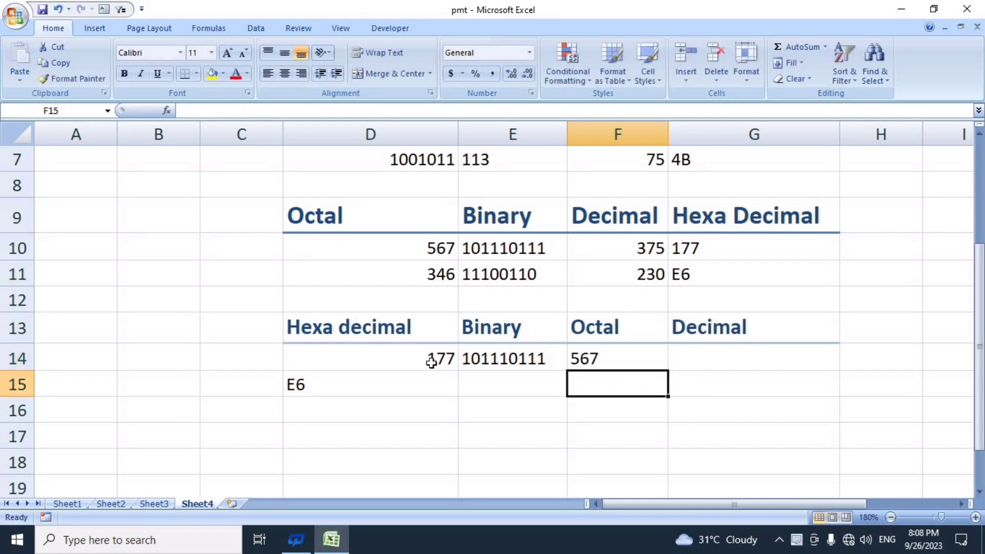
{"action": "left_click", "coordinate": [690, 358]}
Enter =HEX2DEC(D14) in G14 so hexadecimal 177 converts to decimal 375.
{"action": "type", "text": "="}
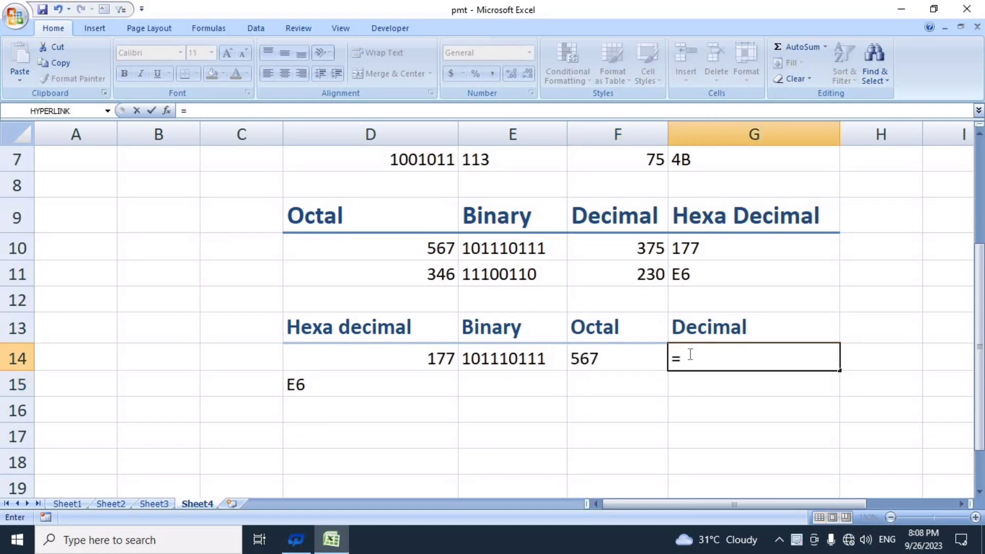
{"action": "type", "text": "hr"}
{"action": "key", "text": "BackSpace"}
{"action": "type", "text": "ex"}
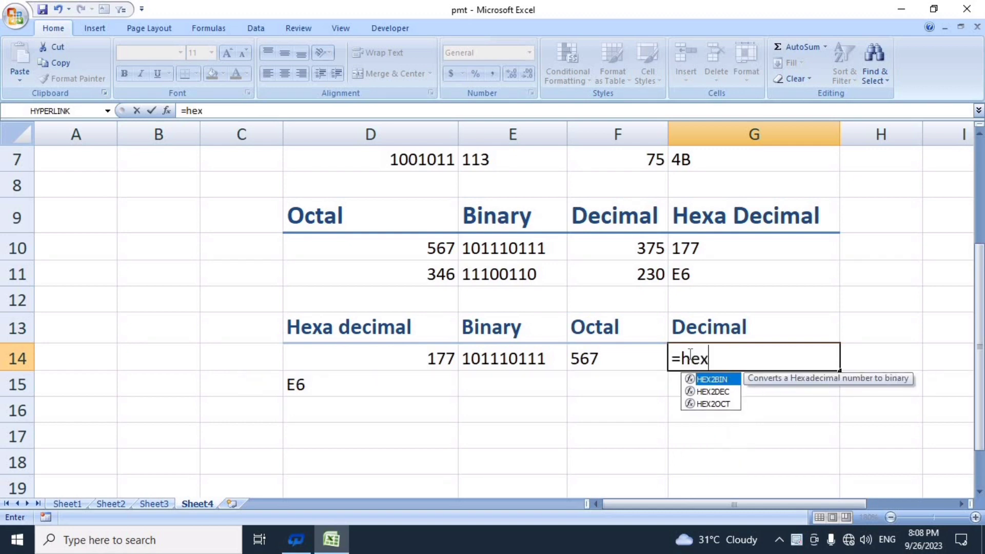
{"action": "left_click", "coordinate": [712, 391]}
{"action": "double_click", "coordinate": [712, 392]}
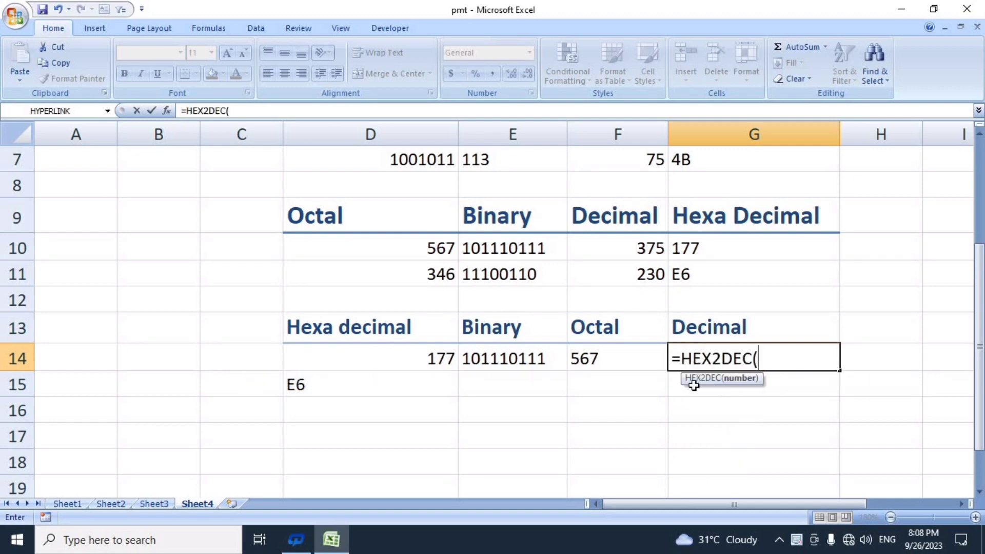
{"action": "left_click", "coordinate": [419, 360]}
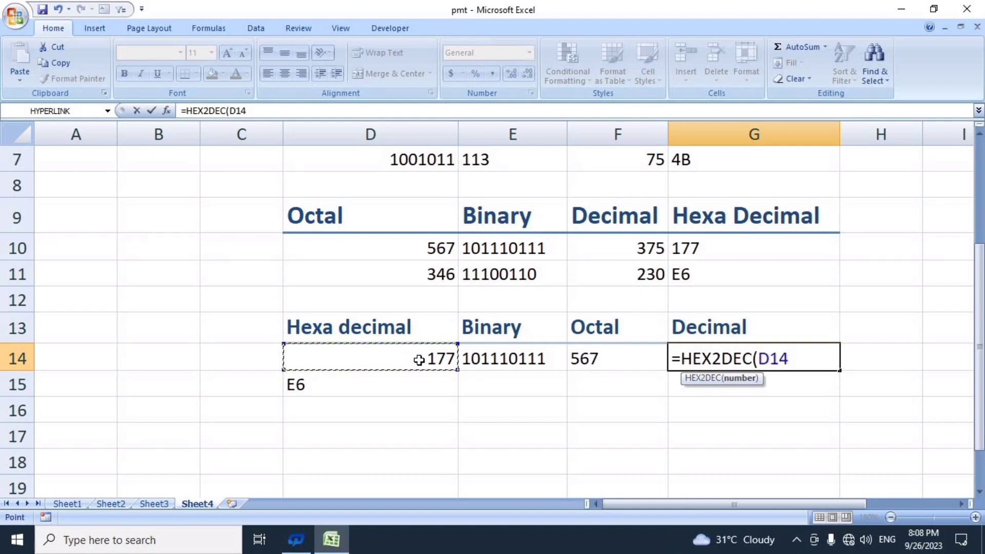
{"action": "type", "text": ")"}
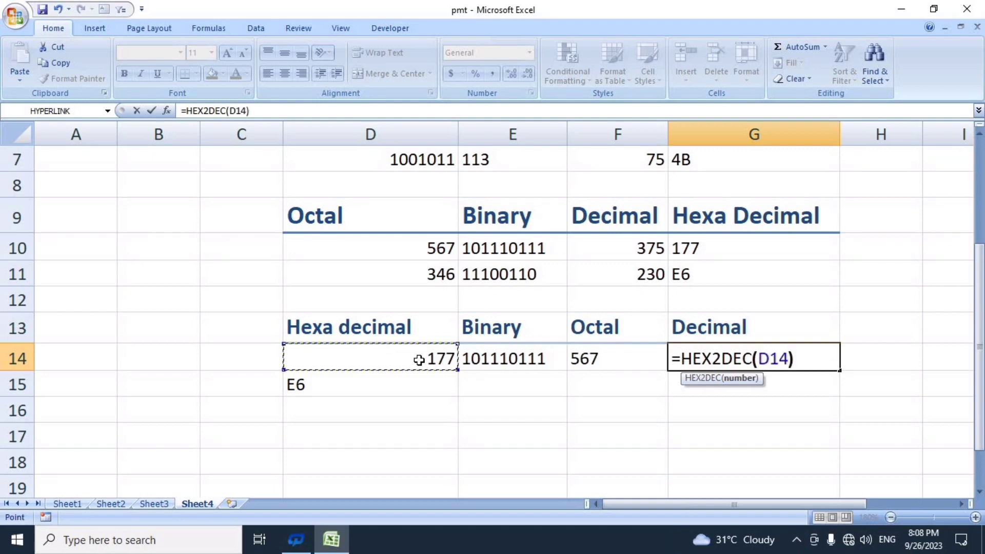
{"action": "key", "text": "Return"}
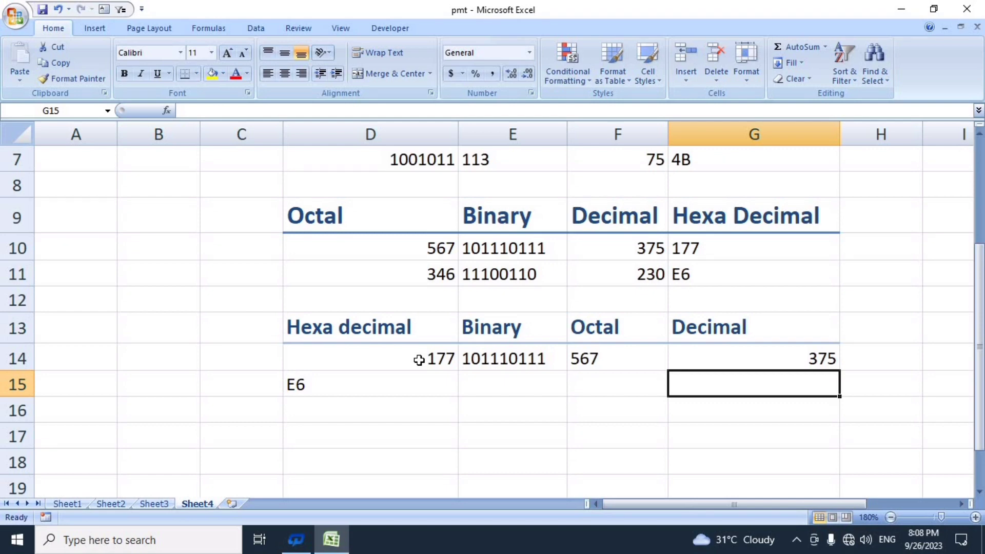
Copy the E14, F14 and G14 formulas to row 15, giving 11100110, 346 and 230 for E6.
{"action": "left_click", "coordinate": [509, 354]}
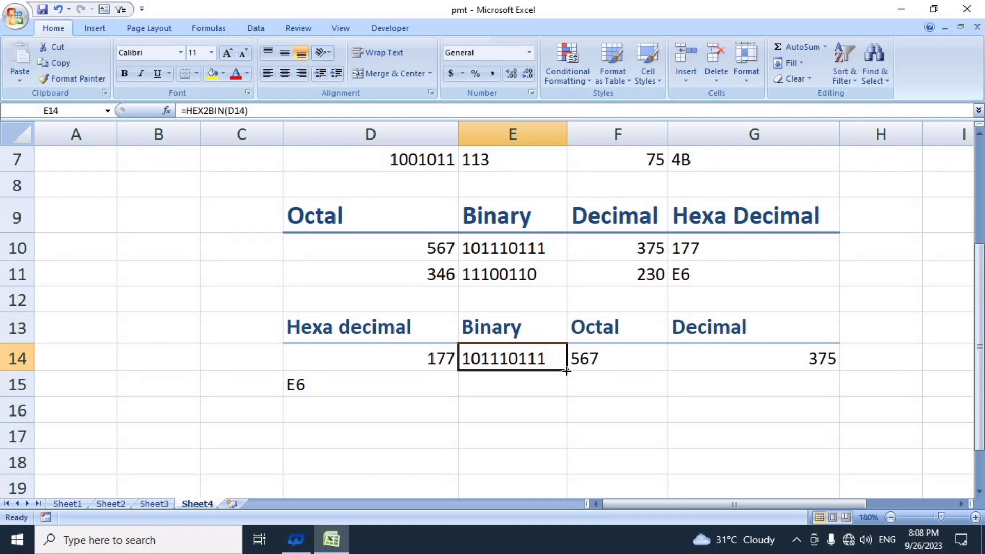
{"action": "left_click_drag", "start_coordinate": [566, 370], "coordinate": [566, 393]}
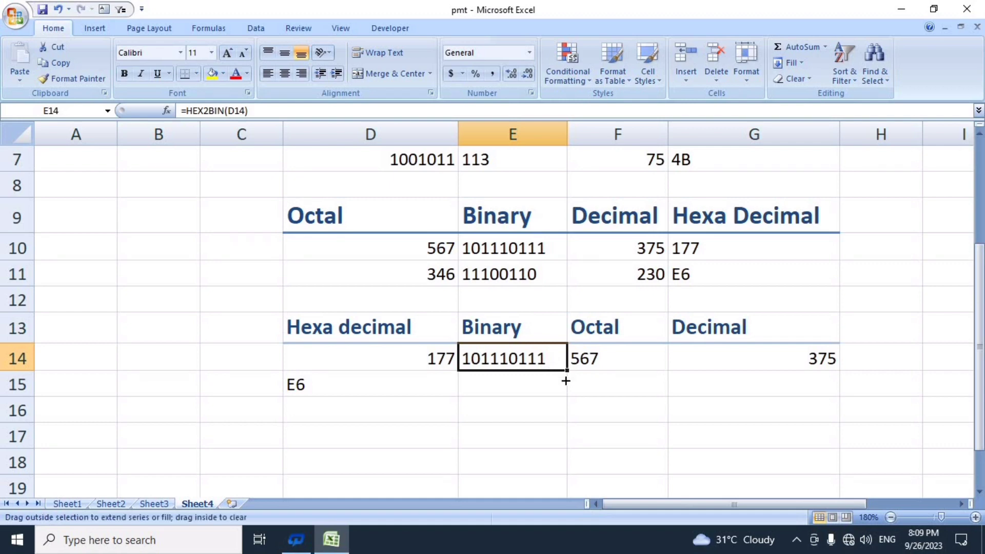
{"action": "left_click", "coordinate": [639, 350]}
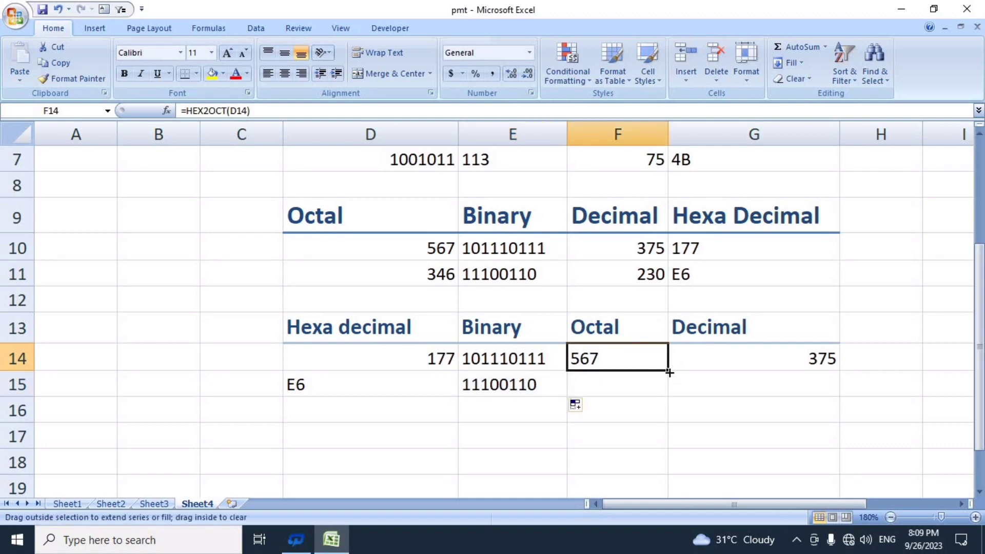
{"action": "left_click_drag", "start_coordinate": [668, 384], "coordinate": [670, 396]}
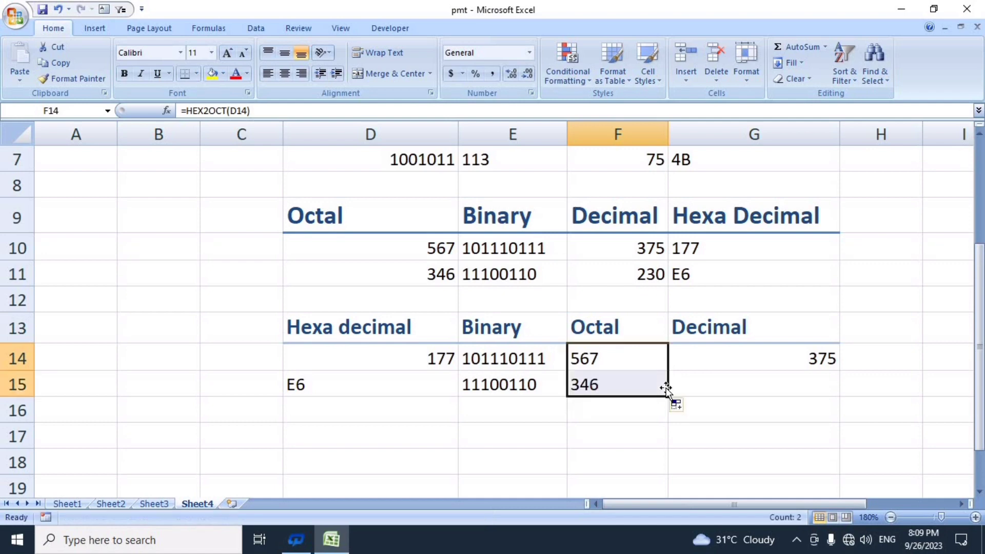
{"action": "left_click", "coordinate": [813, 358]}
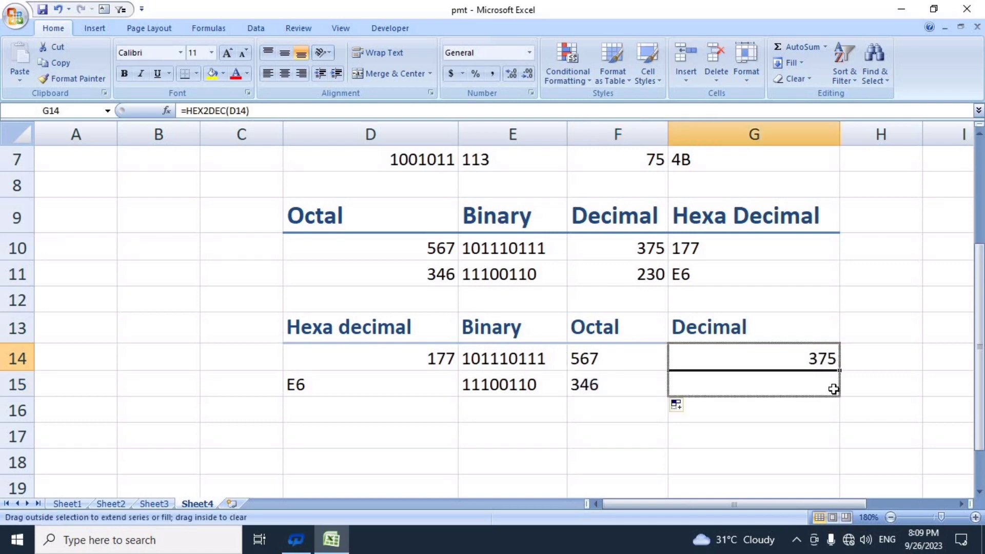
{"action": "left_click_drag", "start_coordinate": [835, 370], "coordinate": [834, 388]}
{"action": "left_click", "coordinate": [844, 318]}
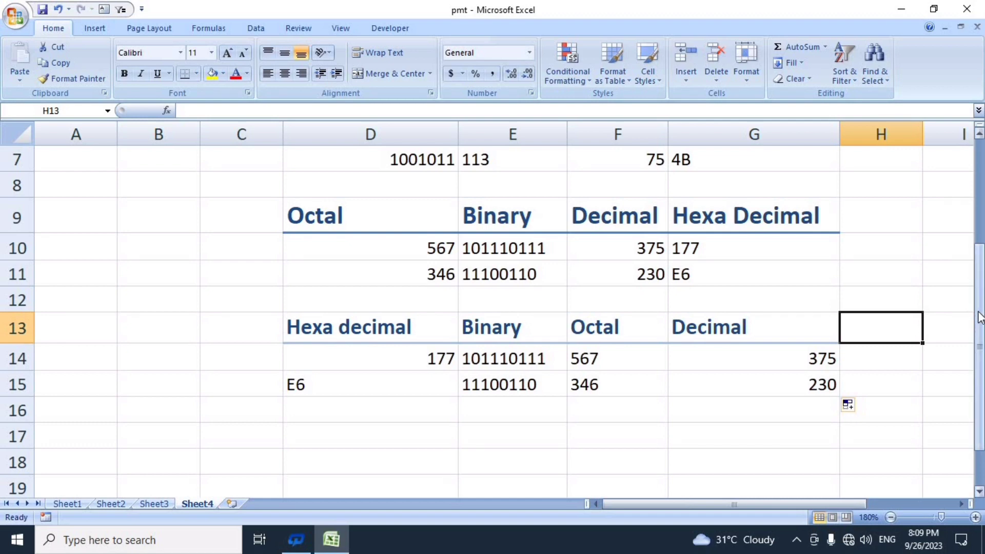
{"action": "left_click_drag", "start_coordinate": [980, 317], "coordinate": [981, 288]}
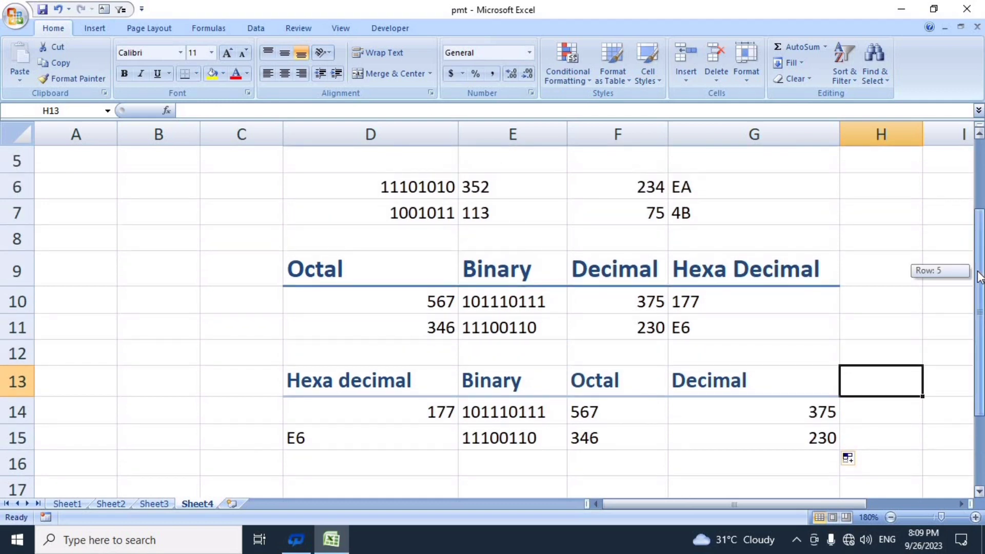
{"action": "left_click_drag", "start_coordinate": [980, 288], "coordinate": [979, 192]}
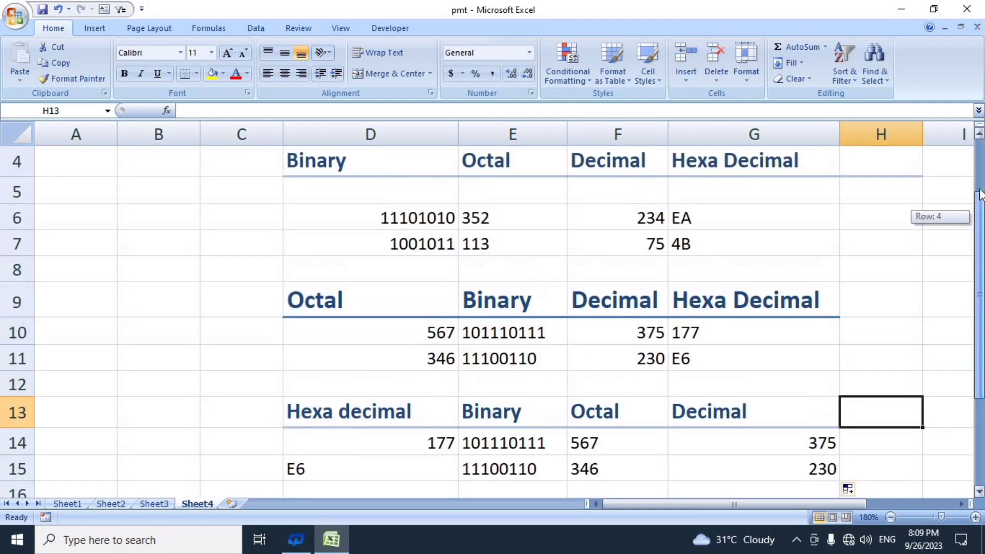